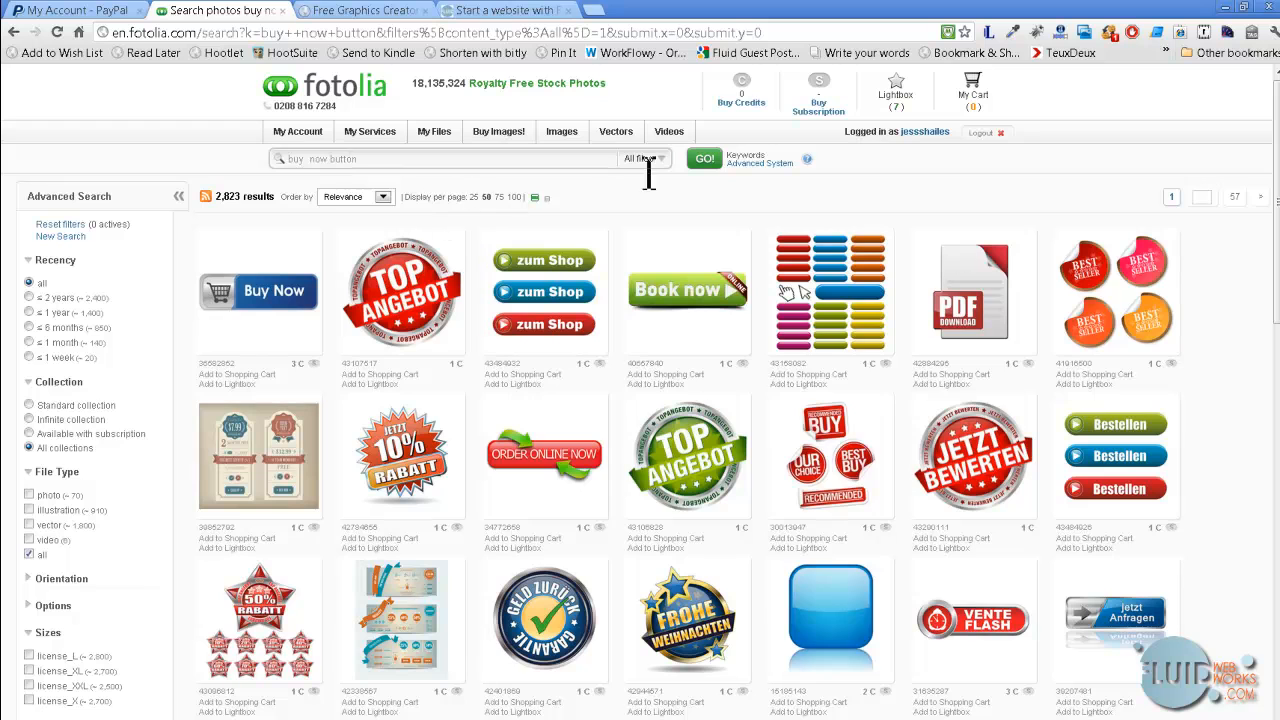
Step: Browse the stock photo results for "buy now button" and preview several button designs, comparing with the Free Graphics Creator site
mouse_move(860, 270)
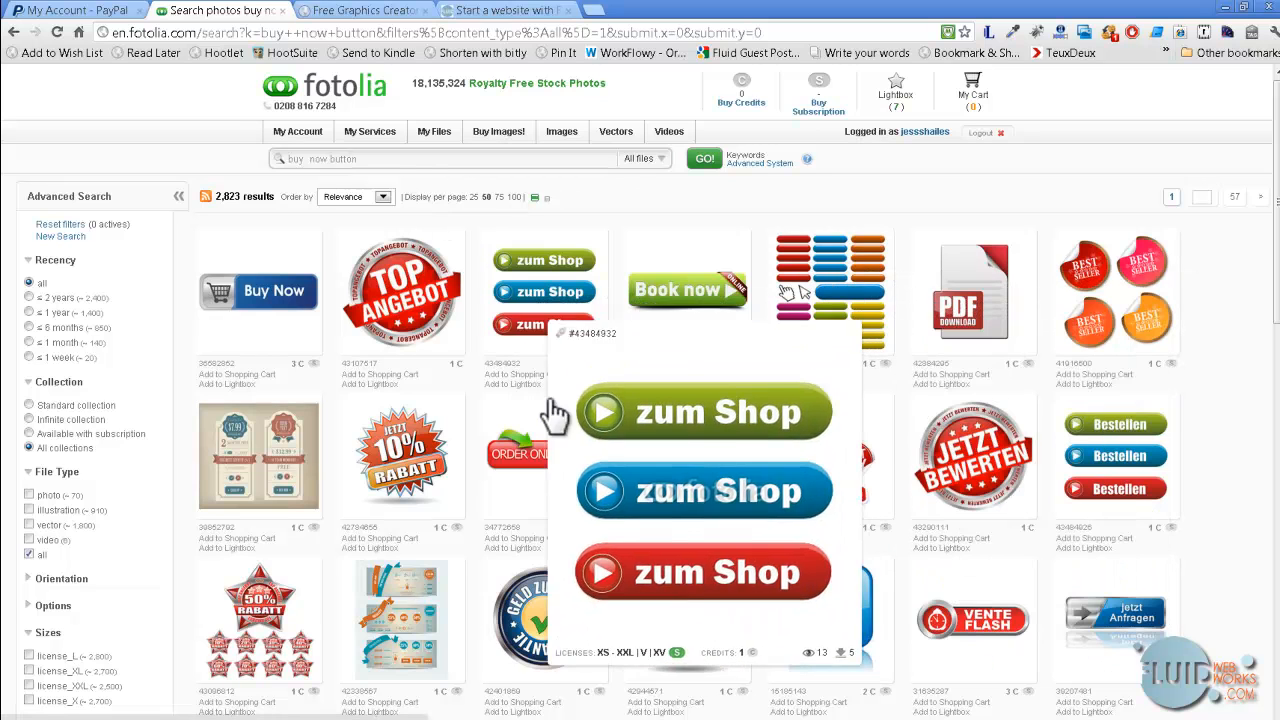
scroll(640, 545, "down", 5)
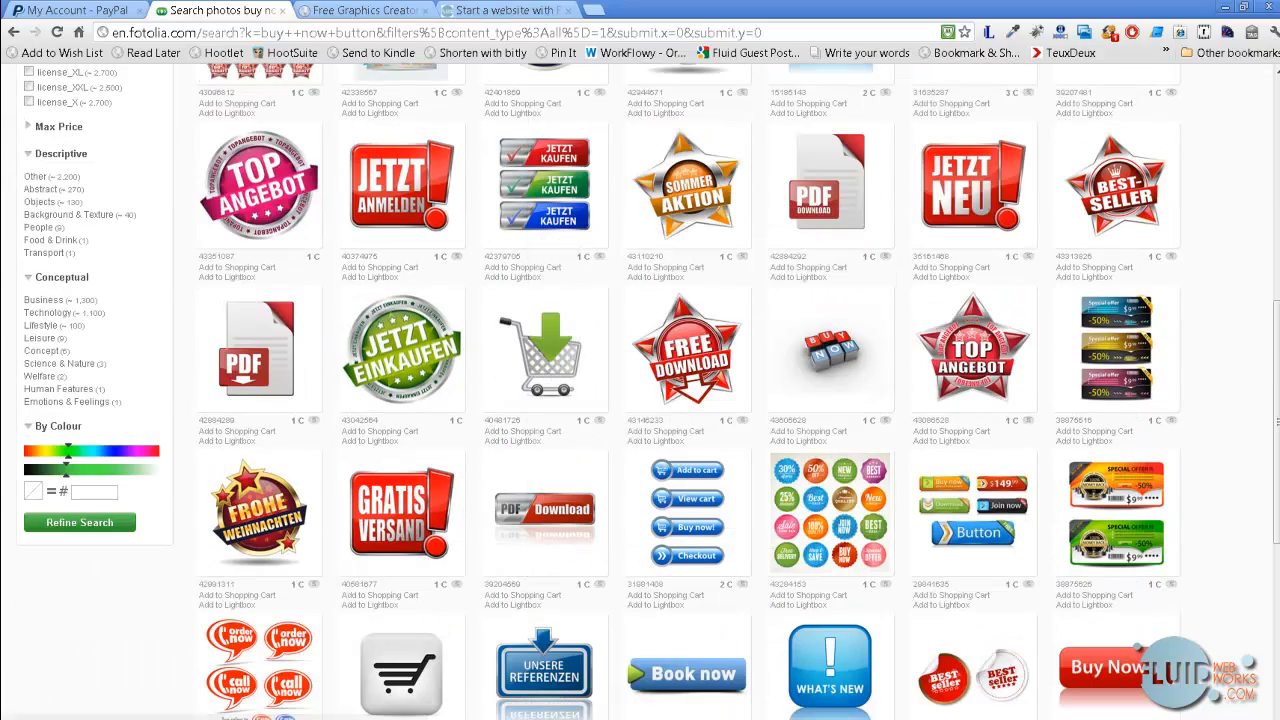
mouse_move(688, 556)
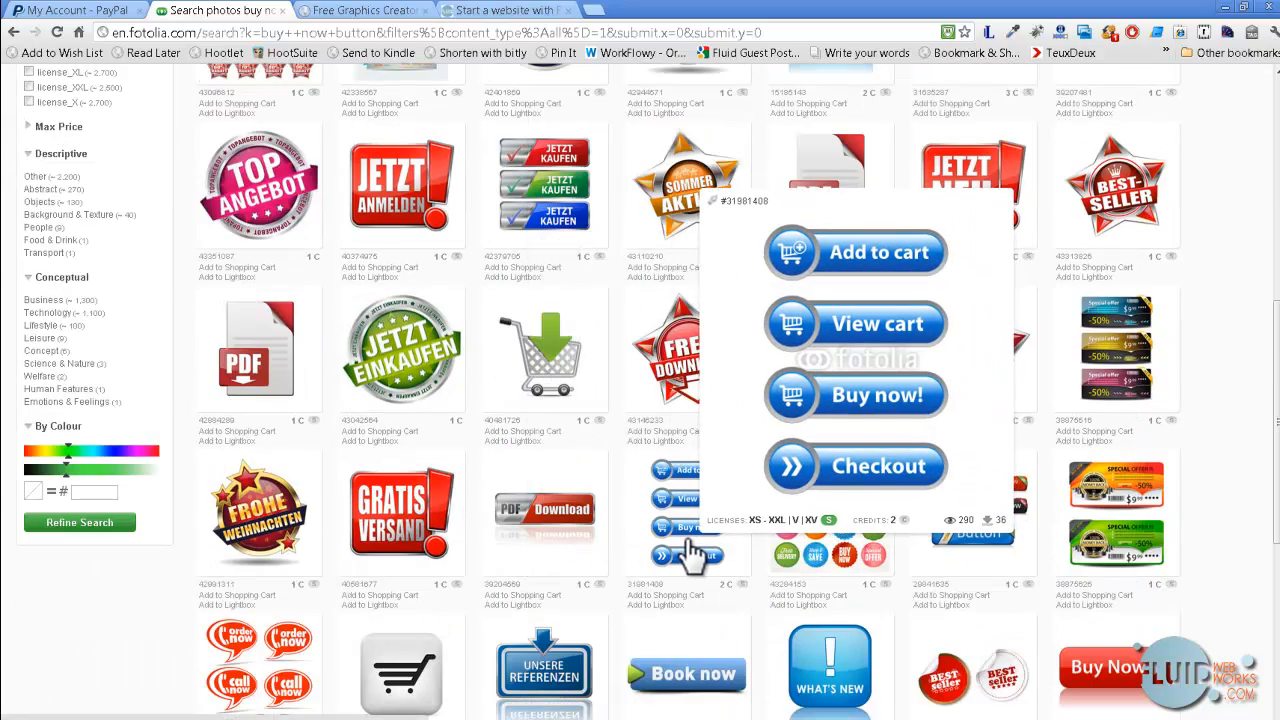
scroll(500, 600, "down", 3)
mouse_move(820, 155)
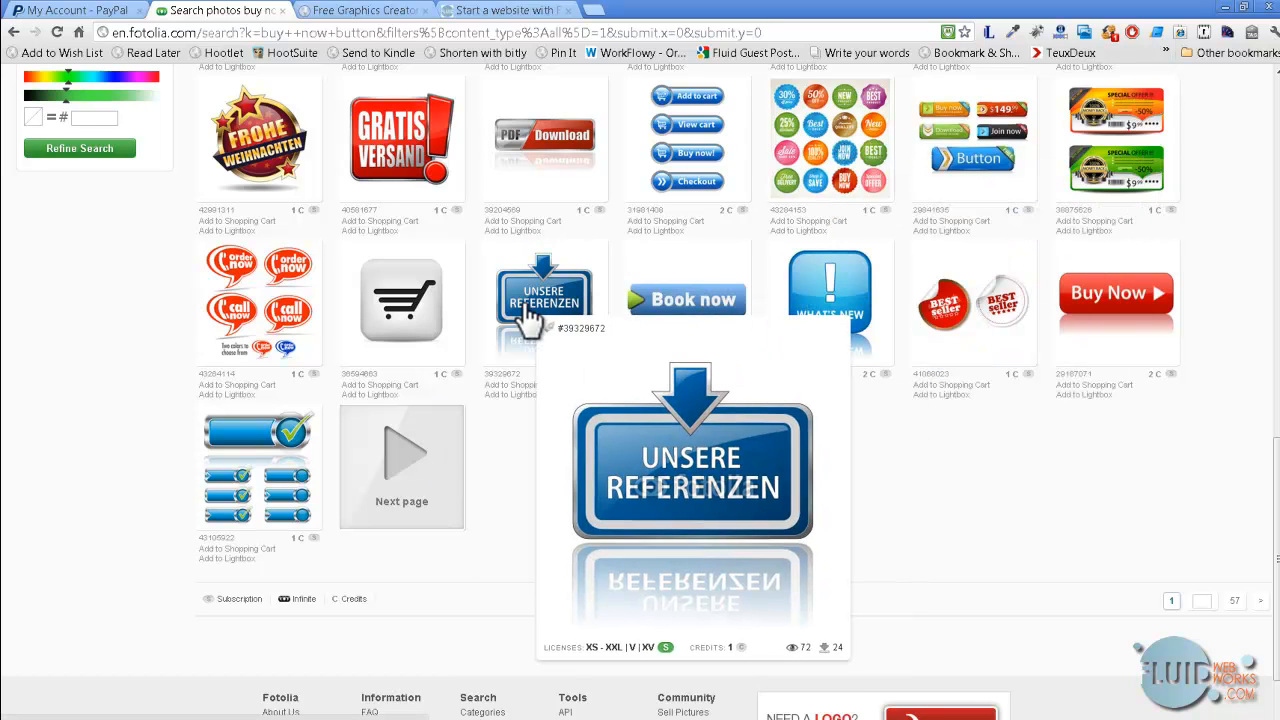
mouse_move(263, 434)
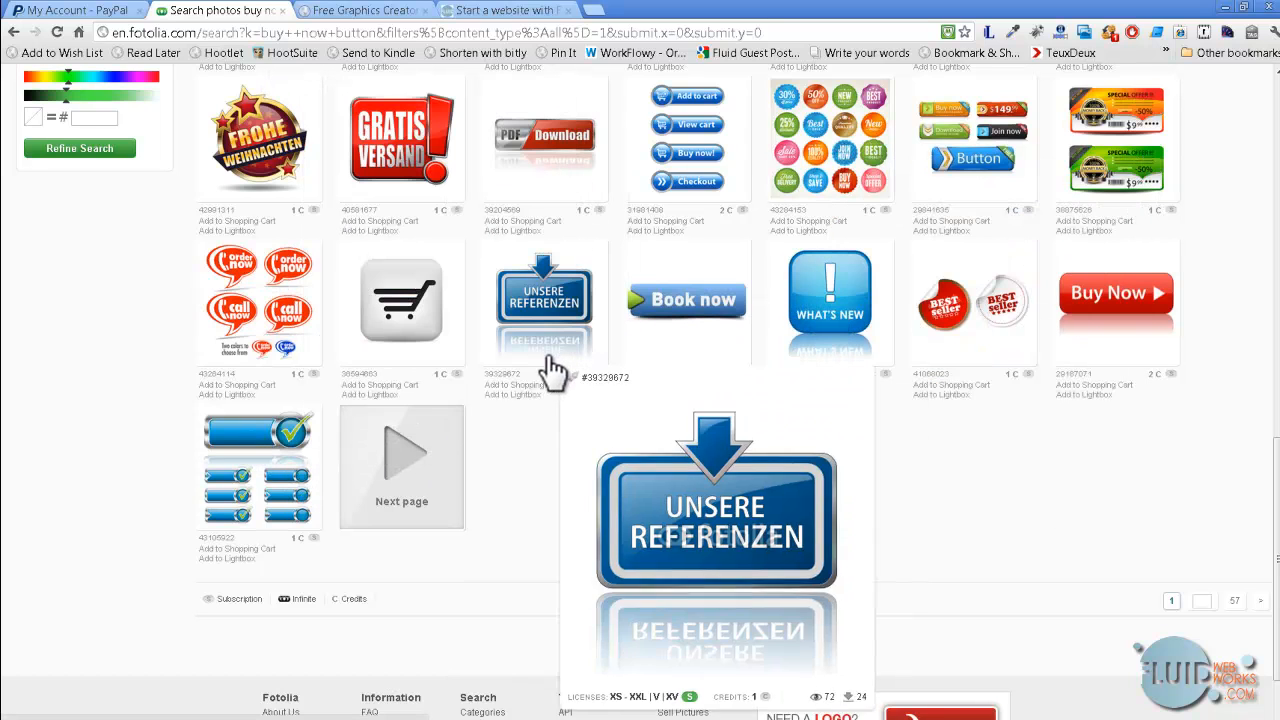
left_click(401, 475)
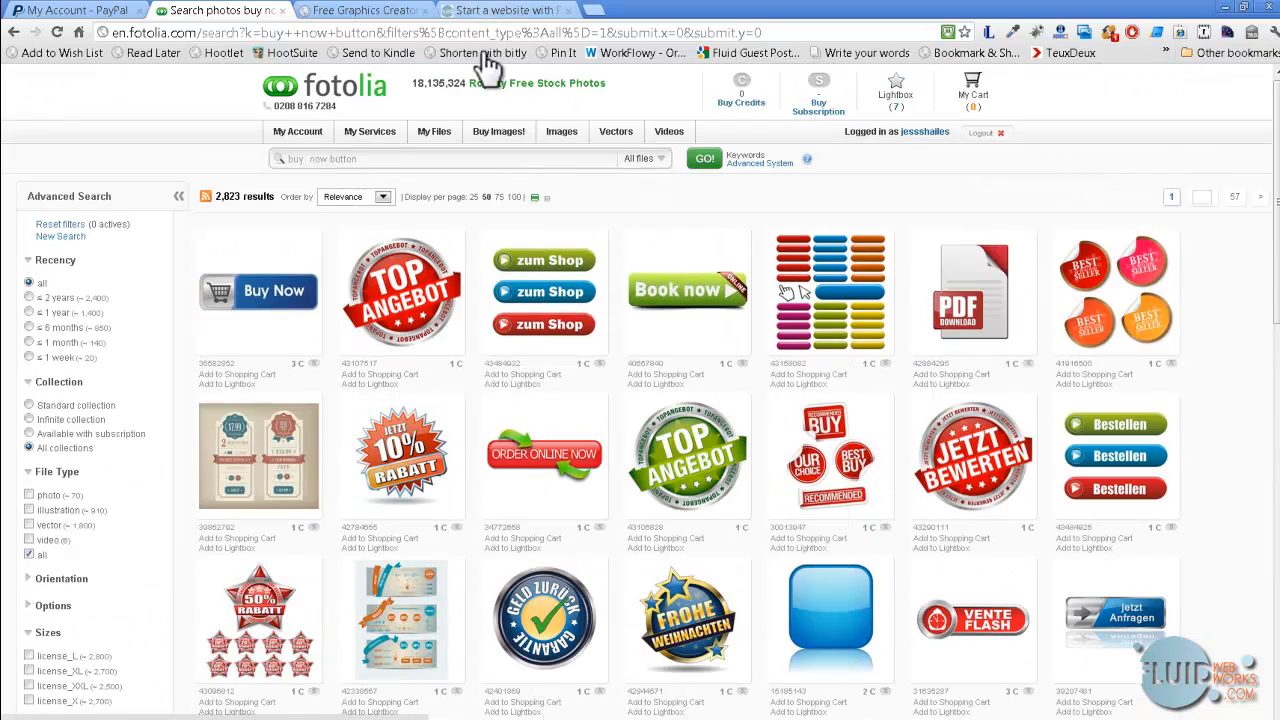
left_click(371, 160)
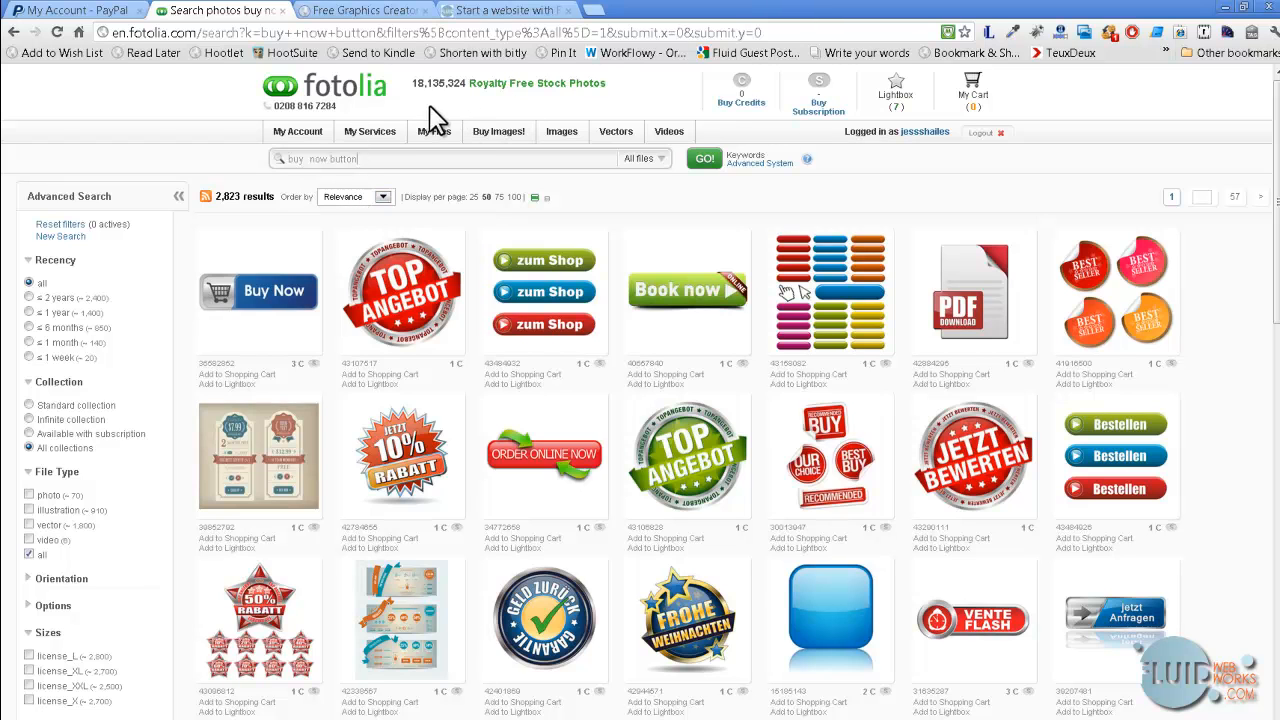
mouse_move(680, 298)
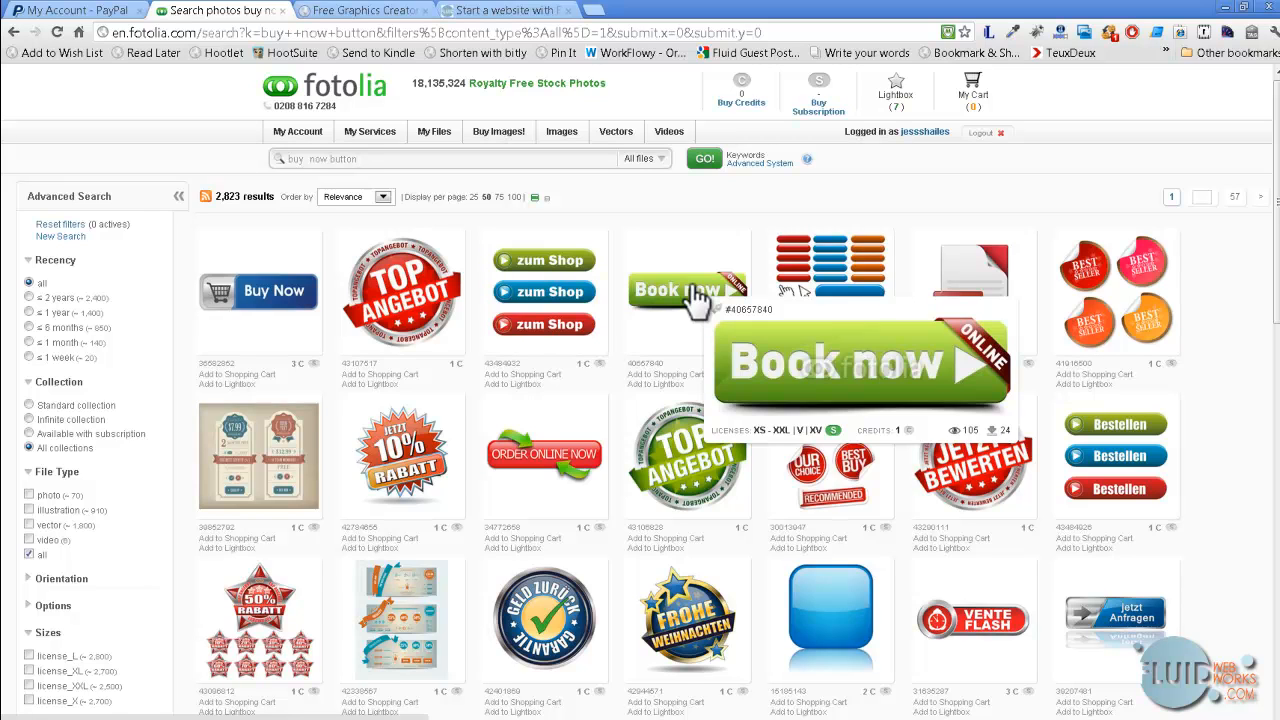
left_click(367, 14)
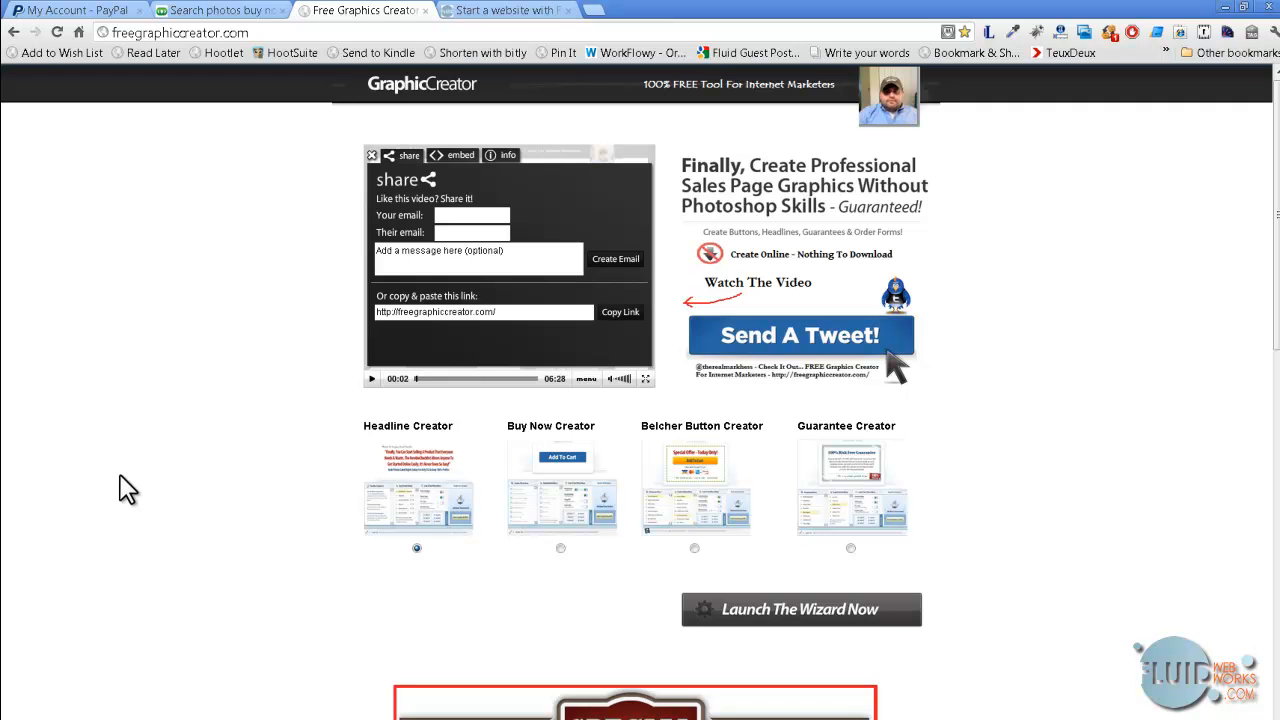
left_click(237, 11)
mouse_move(540, 335)
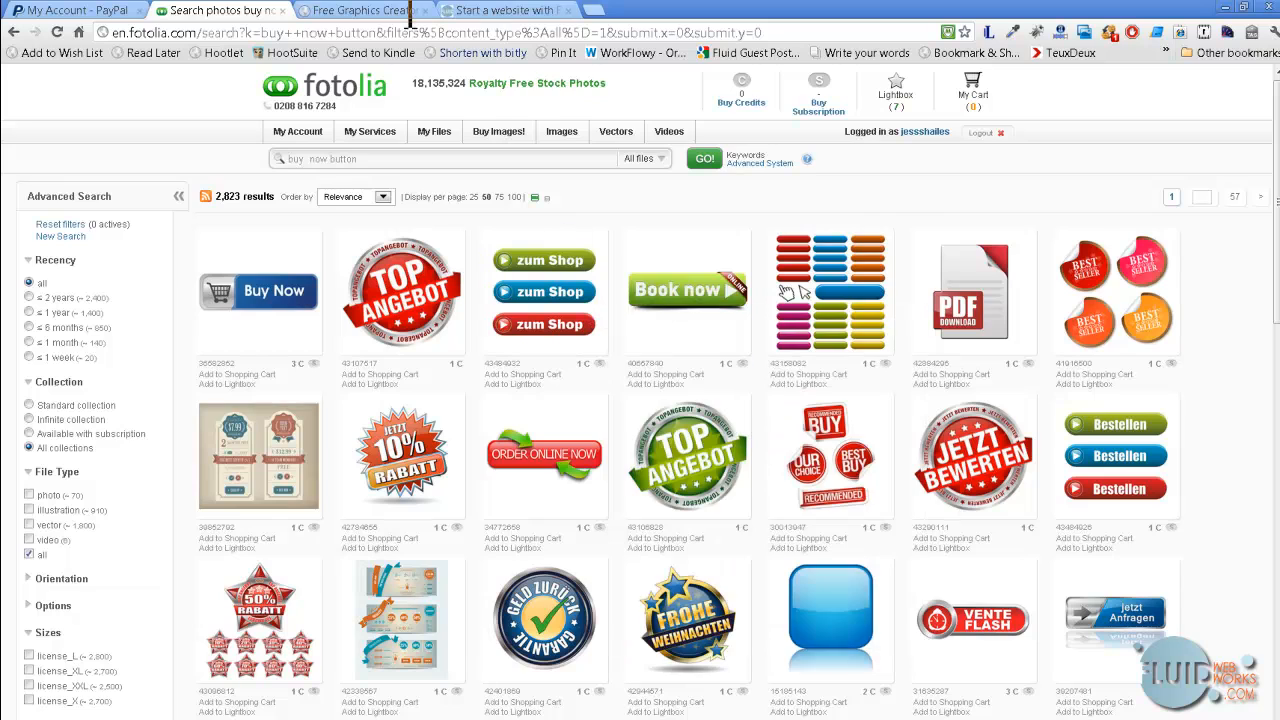
Step: Switch to the Free Graphics Creator site and launch the wizard for the Buy Now Creator
left_click(345, 12)
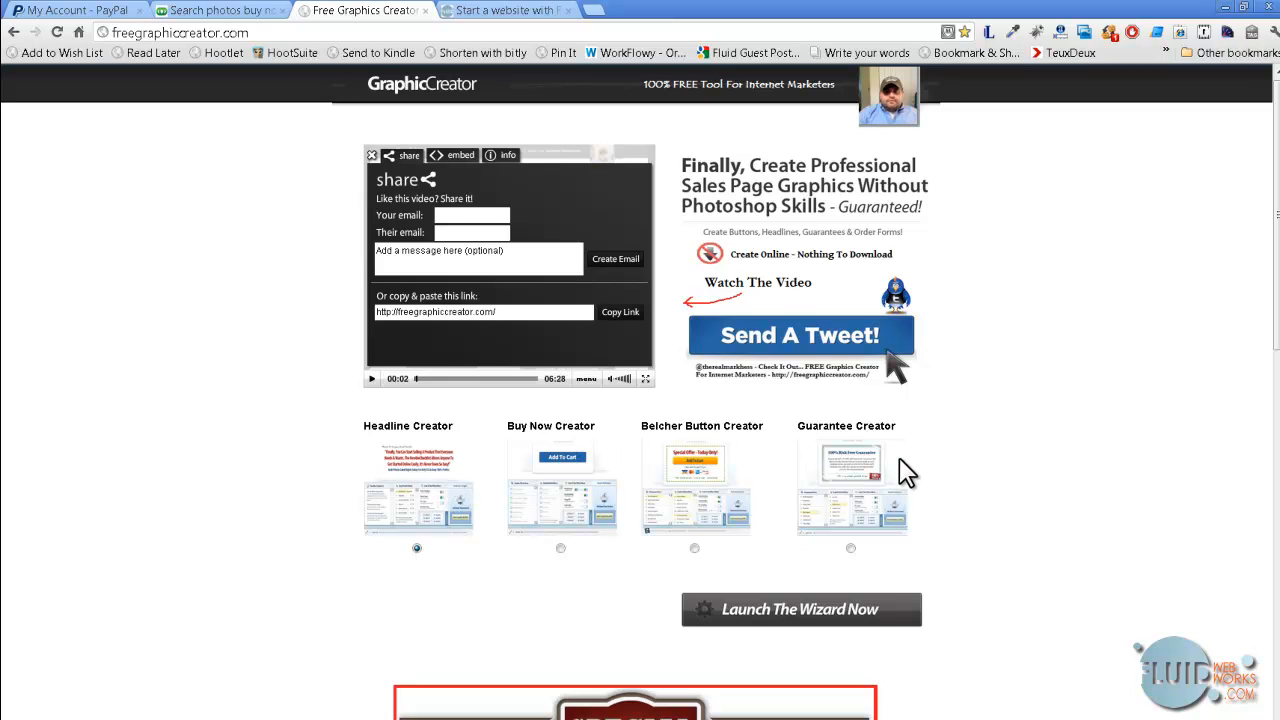
left_click(559, 548)
left_click(815, 612)
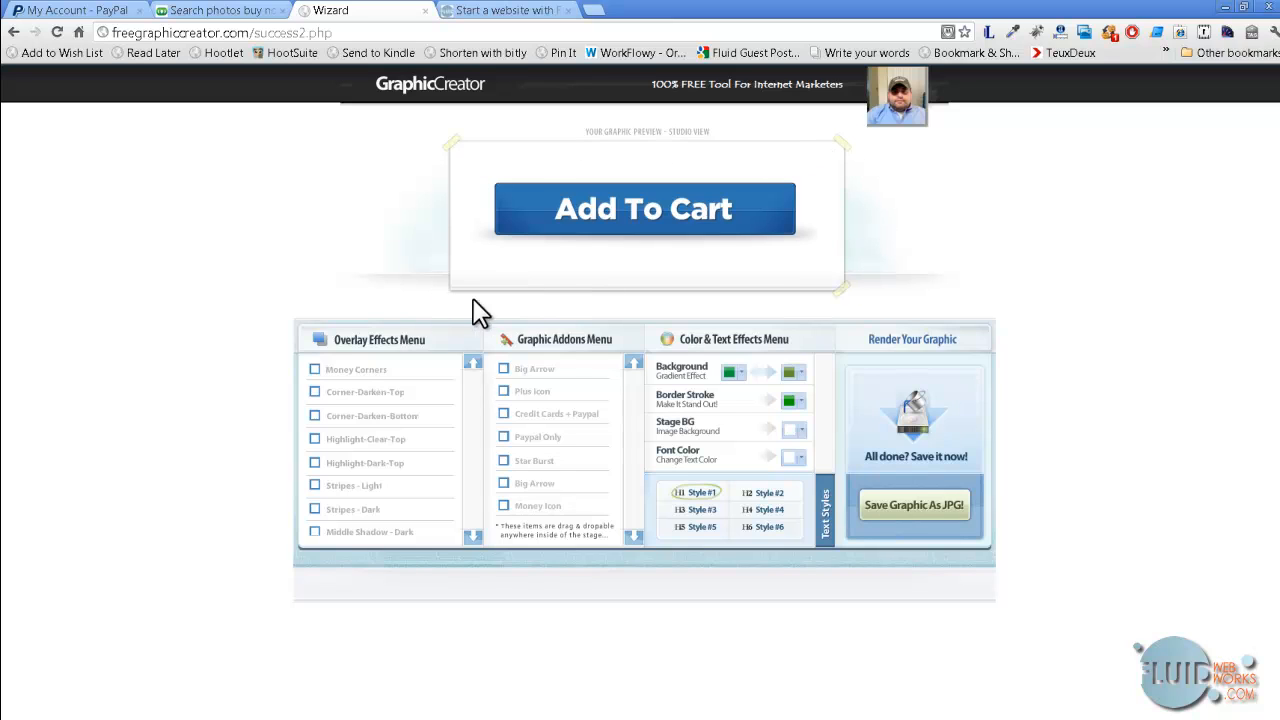
Step: Try the Corner-Darken-Top overlay, then add the Credit Cards + Paypal icons and the first Big Arrow to the button graphic
left_click(365, 390)
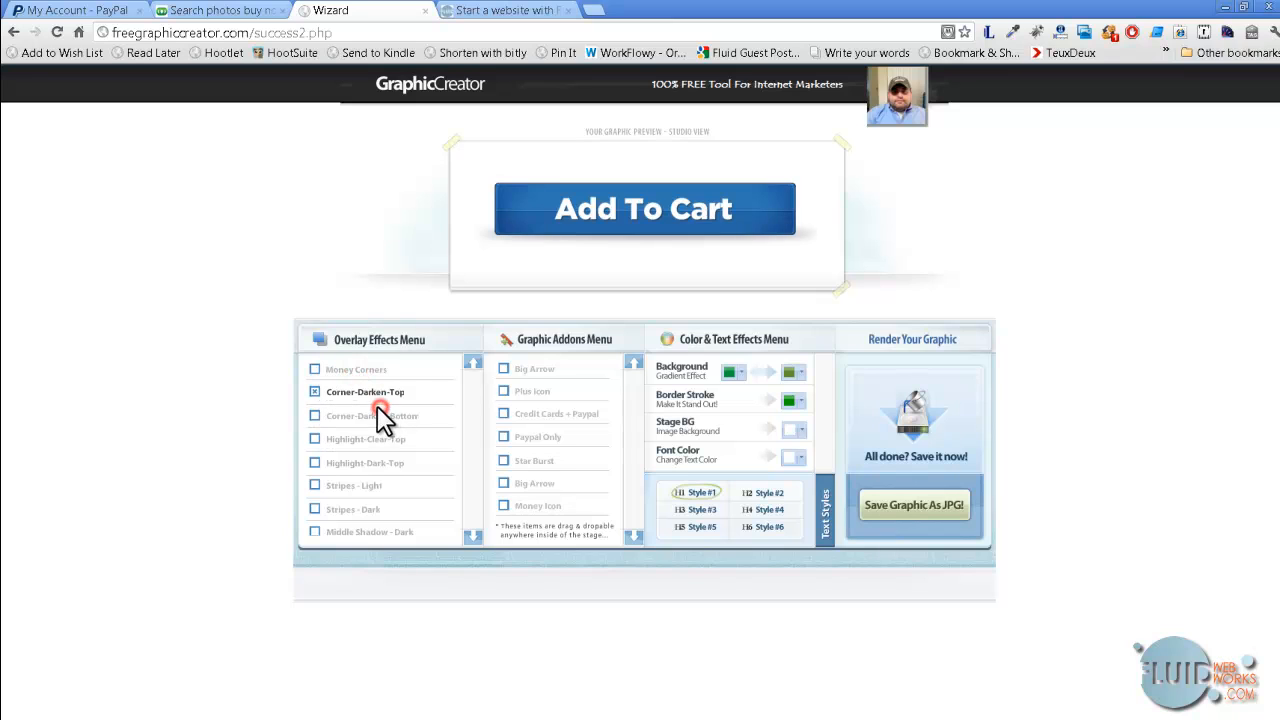
left_click(375, 392)
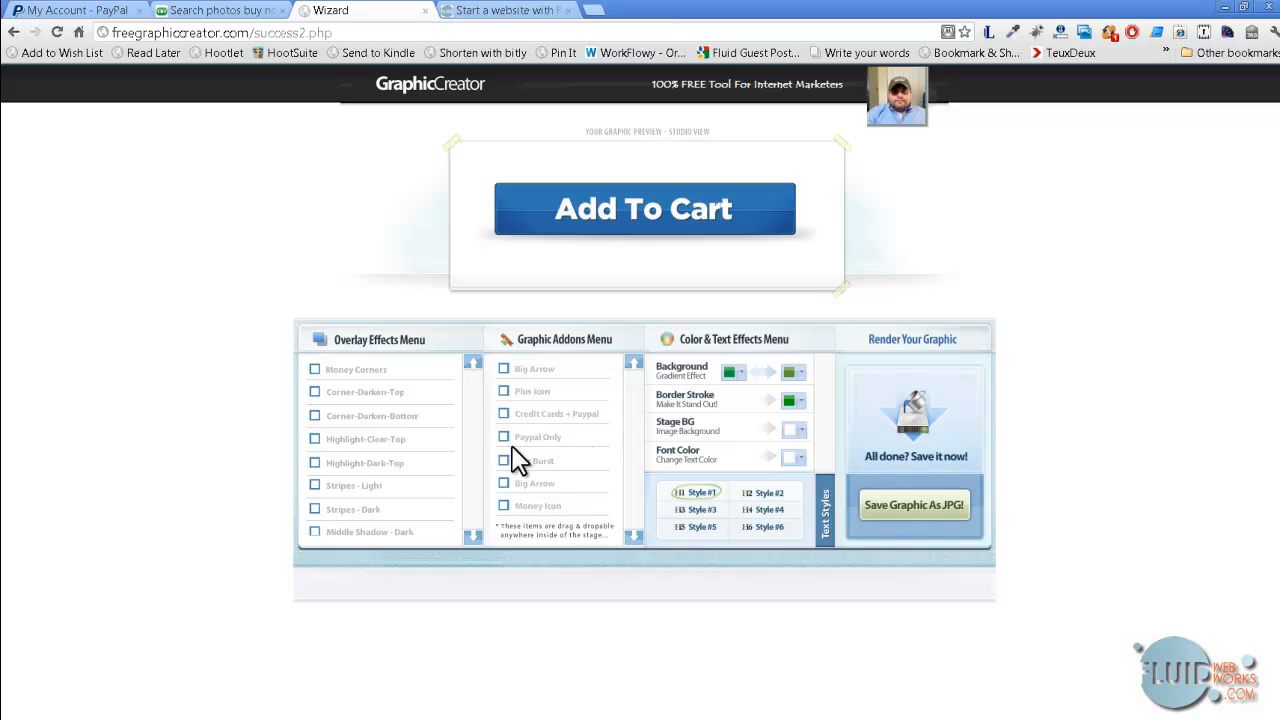
left_click(550, 418)
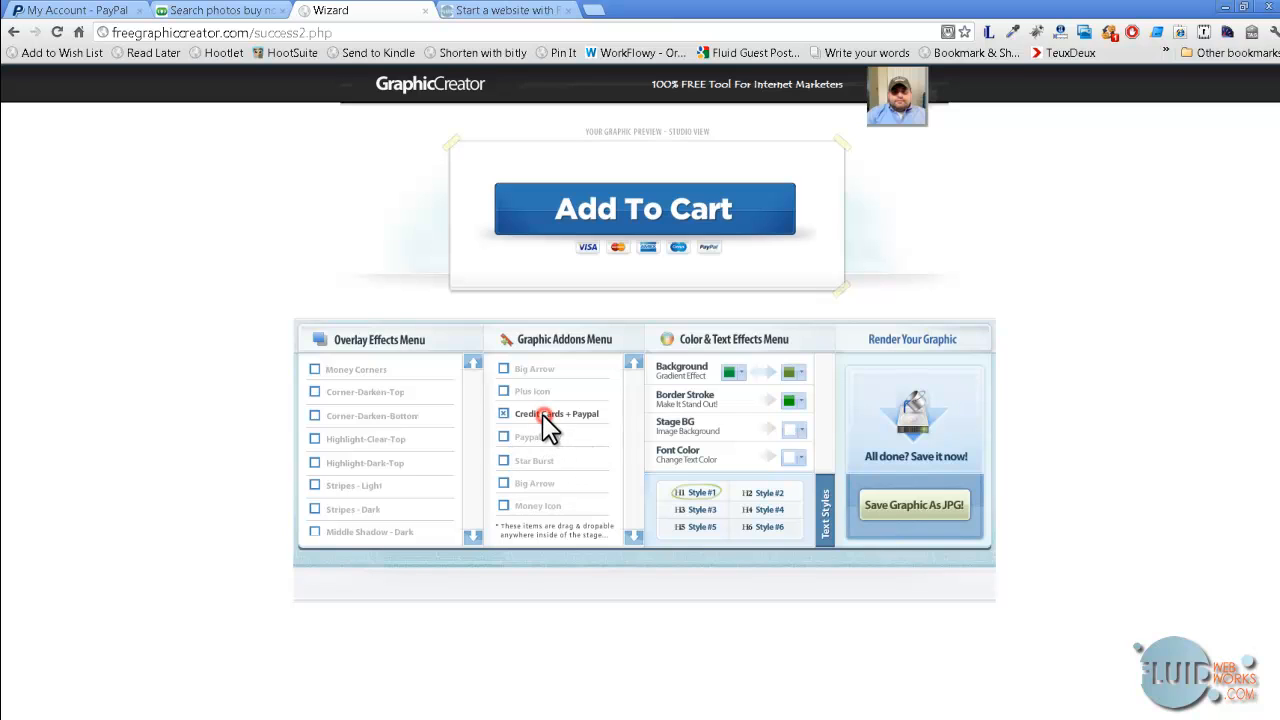
left_click(540, 488)
left_click(542, 490)
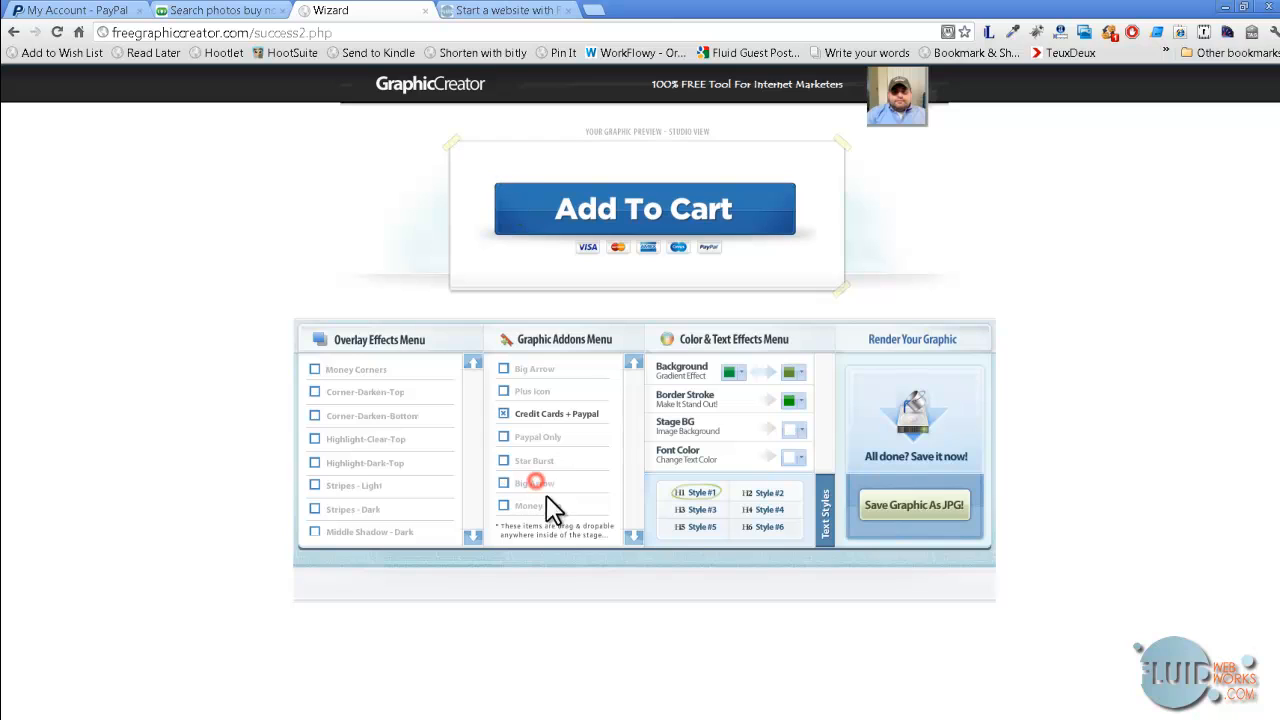
left_click(540, 373)
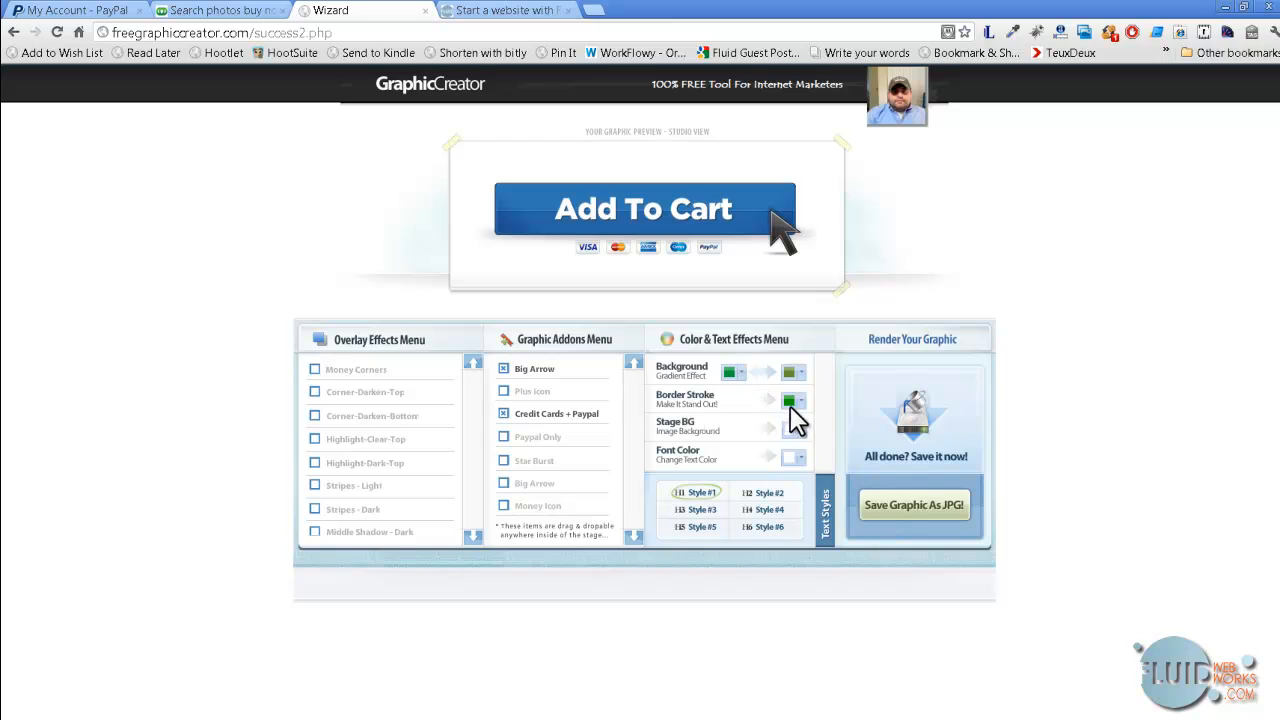
Step: Replace the text on the blue button with "Buy Now"
left_click(678, 210)
left_click_drag(773, 211, 576, 230)
type("Buy Now")
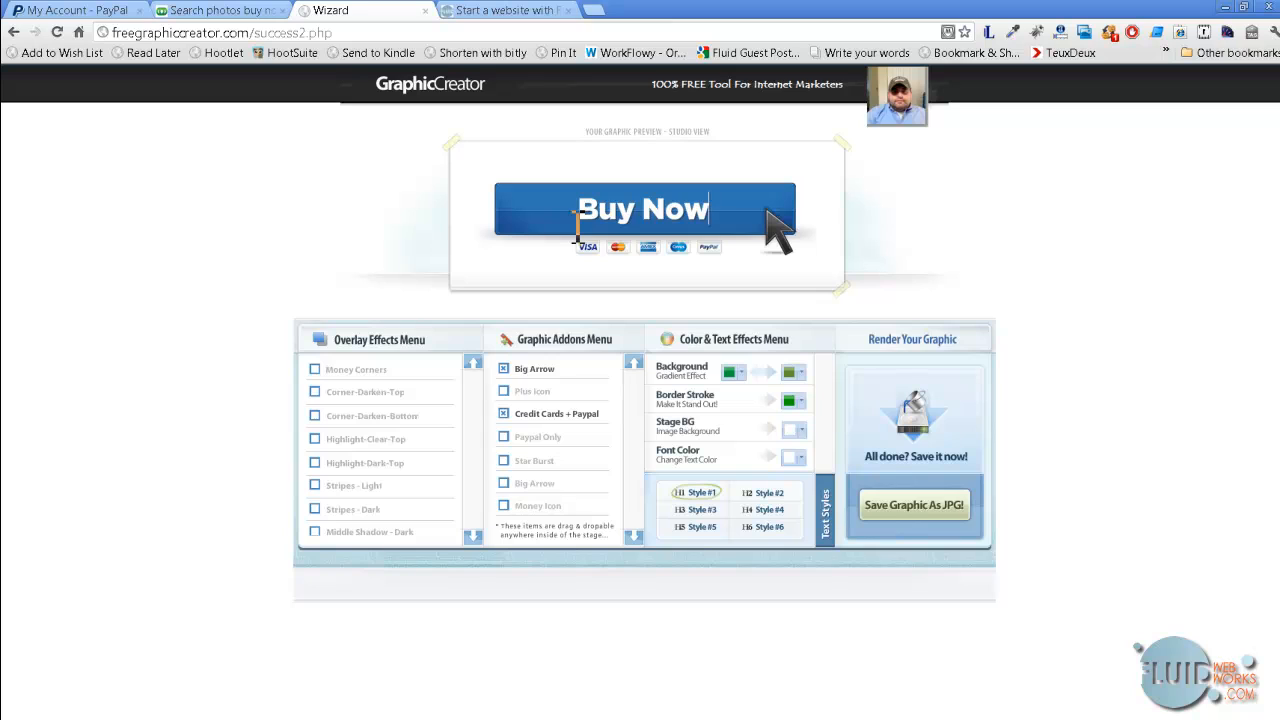
Step: Change the button text to "Add to Cart" and save the graphic as a JPG
key("BackSpace")
key("BackSpace")
key("BackSpace")
key("BackSpace")
key("BackSpace")
key("BackSpace")
key("BackSpace")
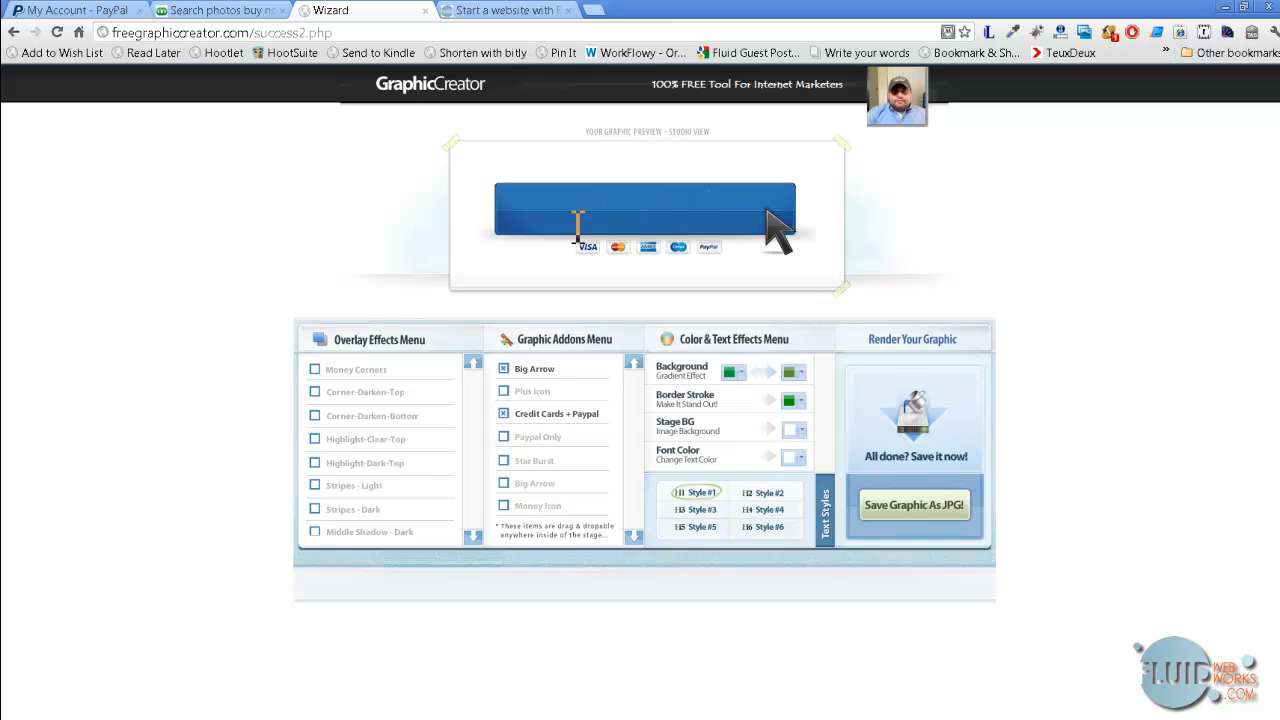
type("Add")
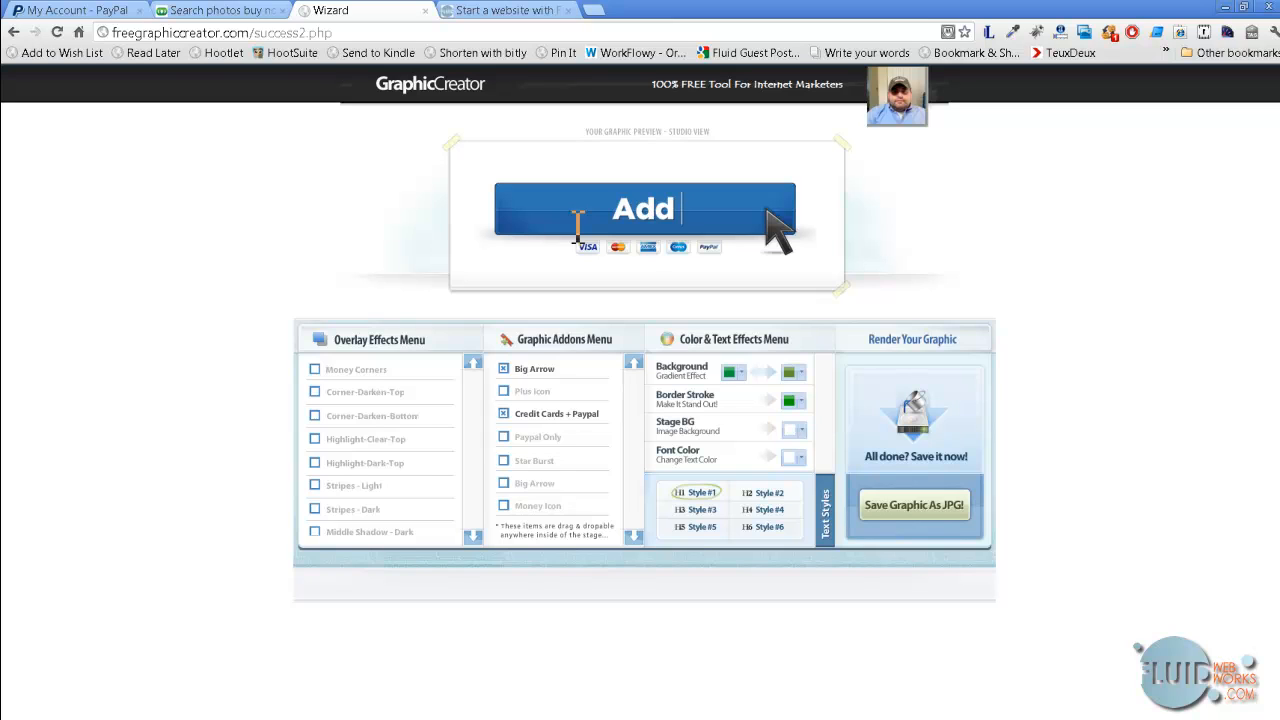
type("to")
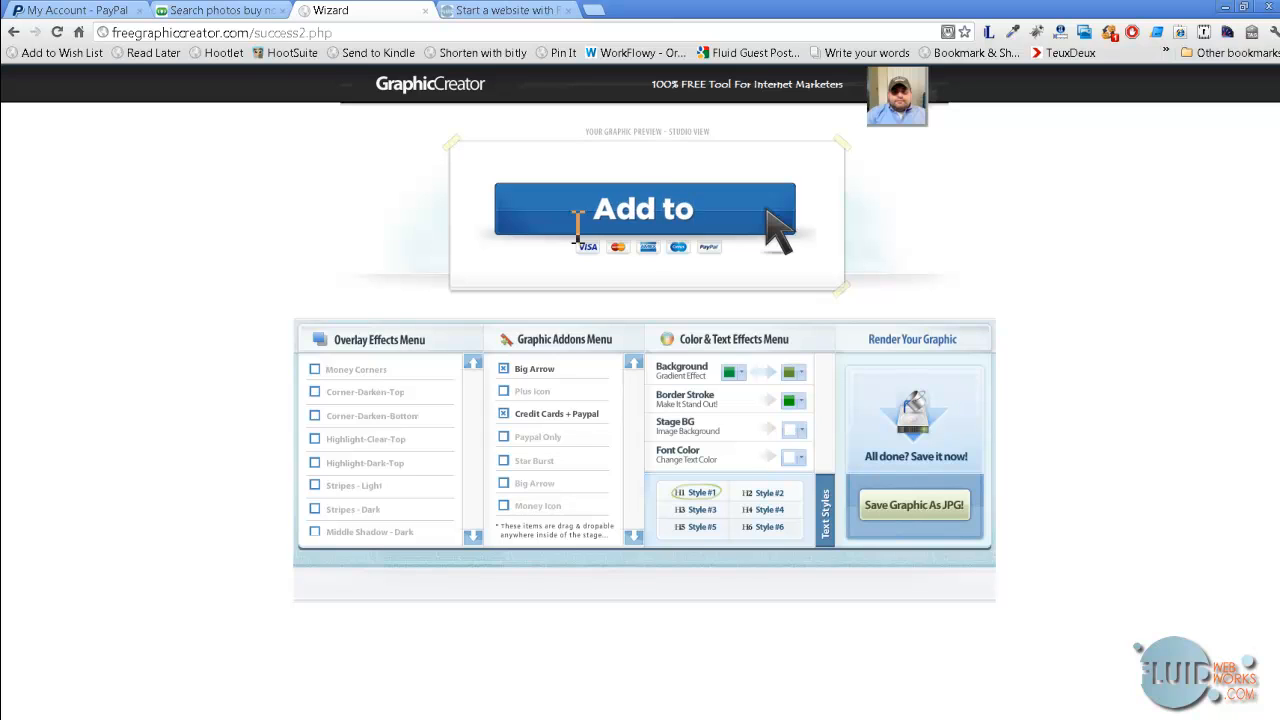
type(" Cart")
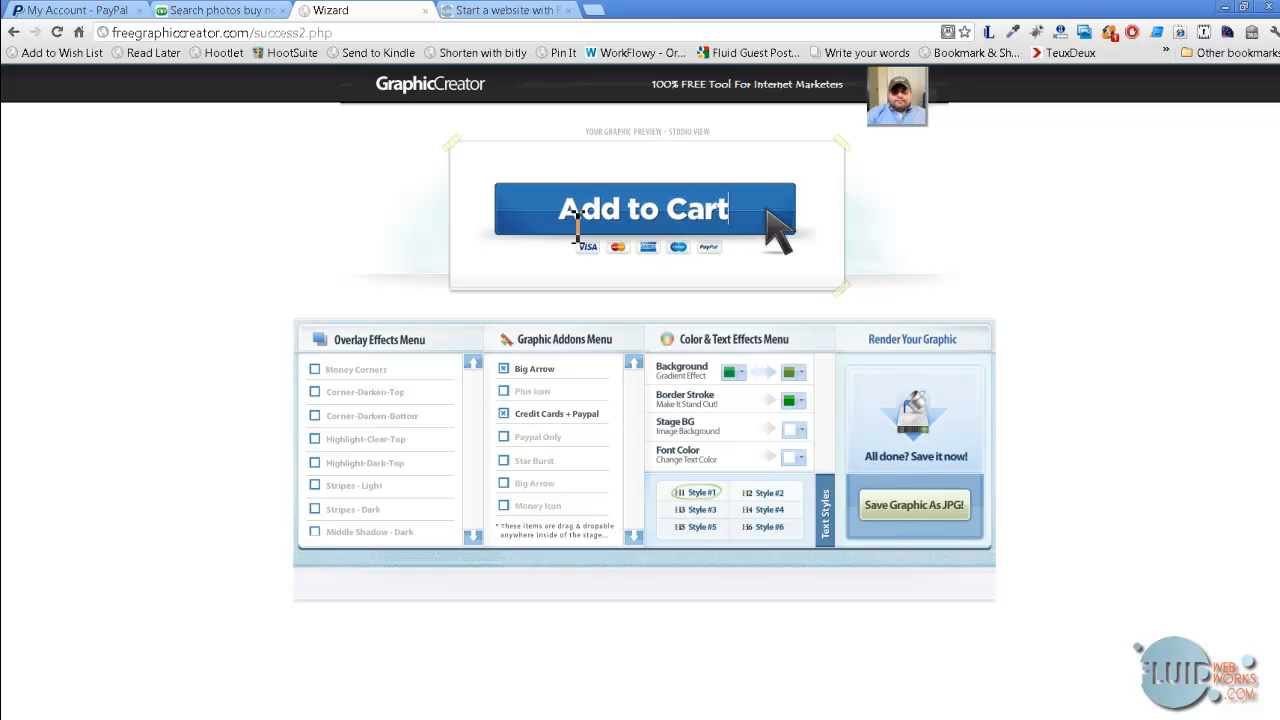
left_click(905, 493)
Step: Return to the freegraphiccreator.com home page, stop its video and launch the wizard for the Belcher Button Creator
left_click_drag(340, 33, 258, 38)
key("BackSpace")
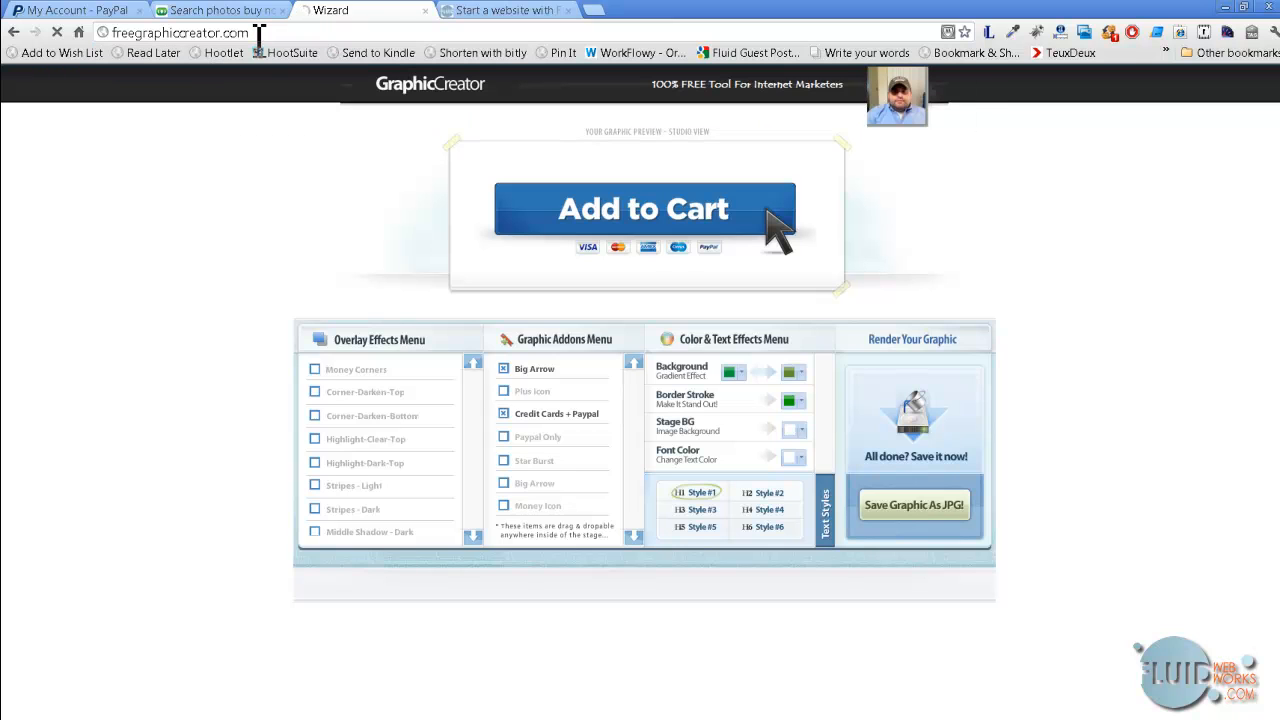
key("Return")
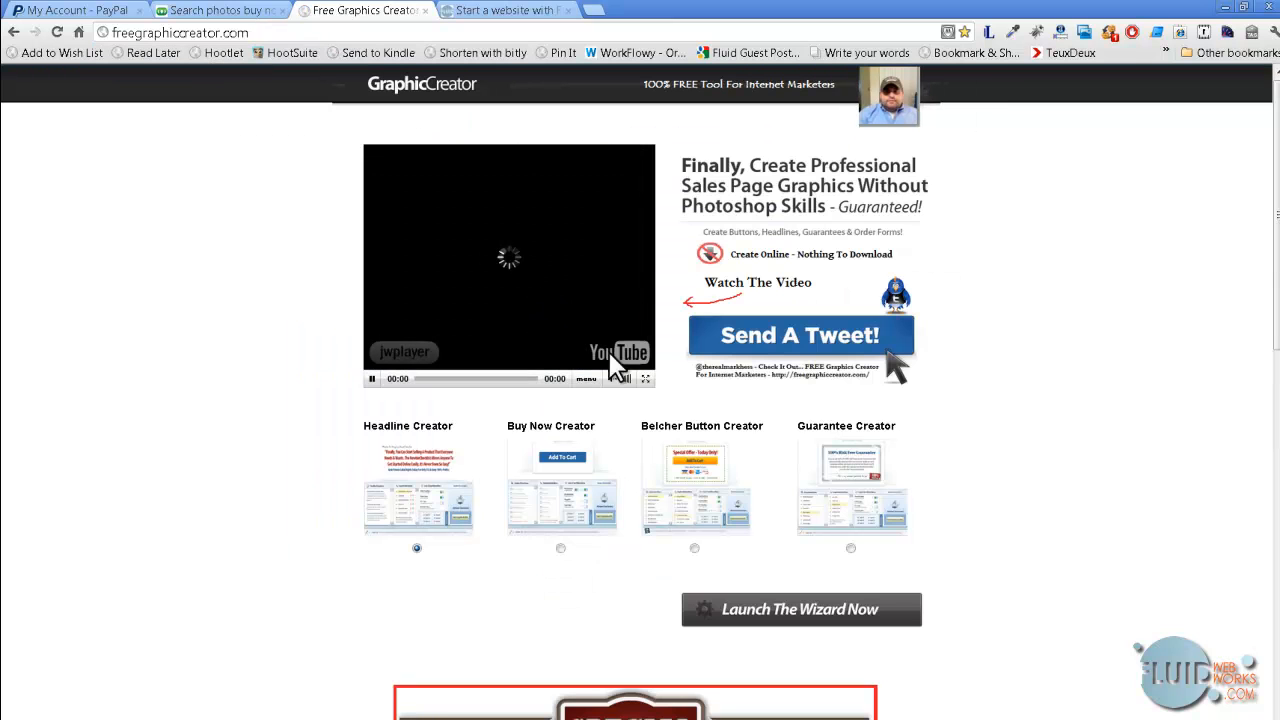
left_click(372, 379)
left_click(694, 549)
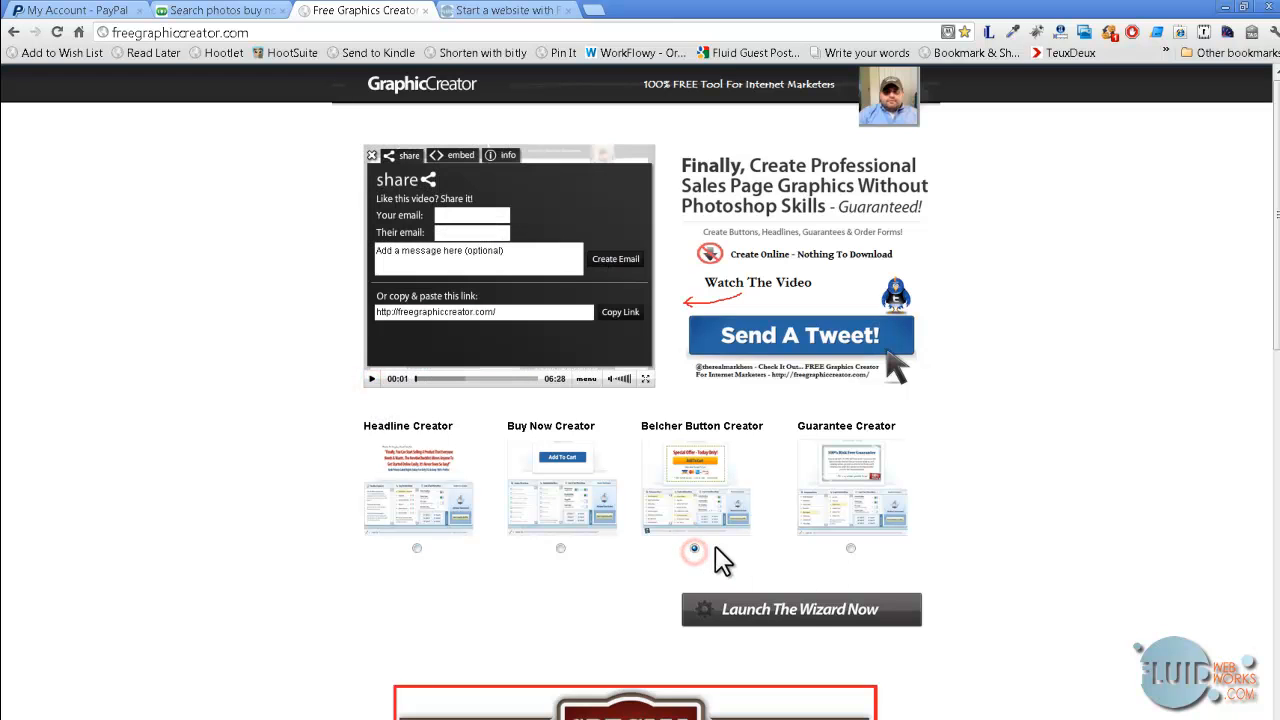
left_click(780, 612)
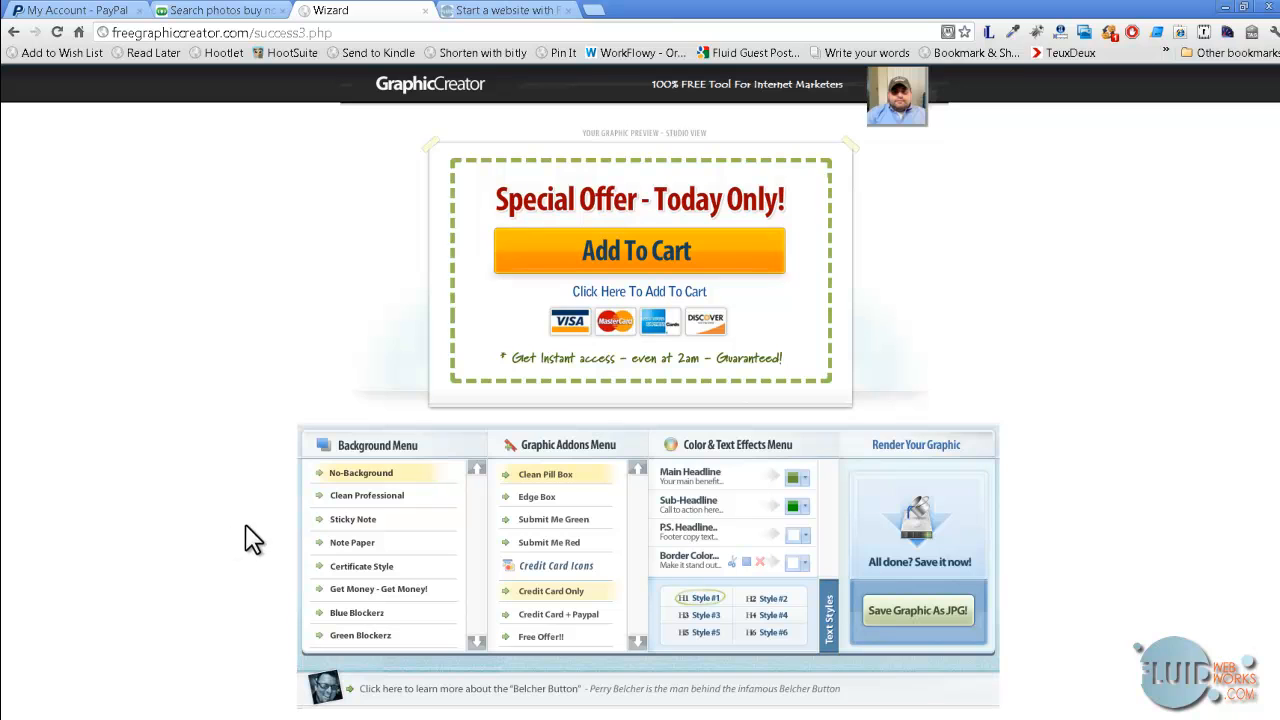
Step: Switch to the Fluid Web Works site and open the Web Works WordPress Website Course page under Programmes
left_click(505, 14)
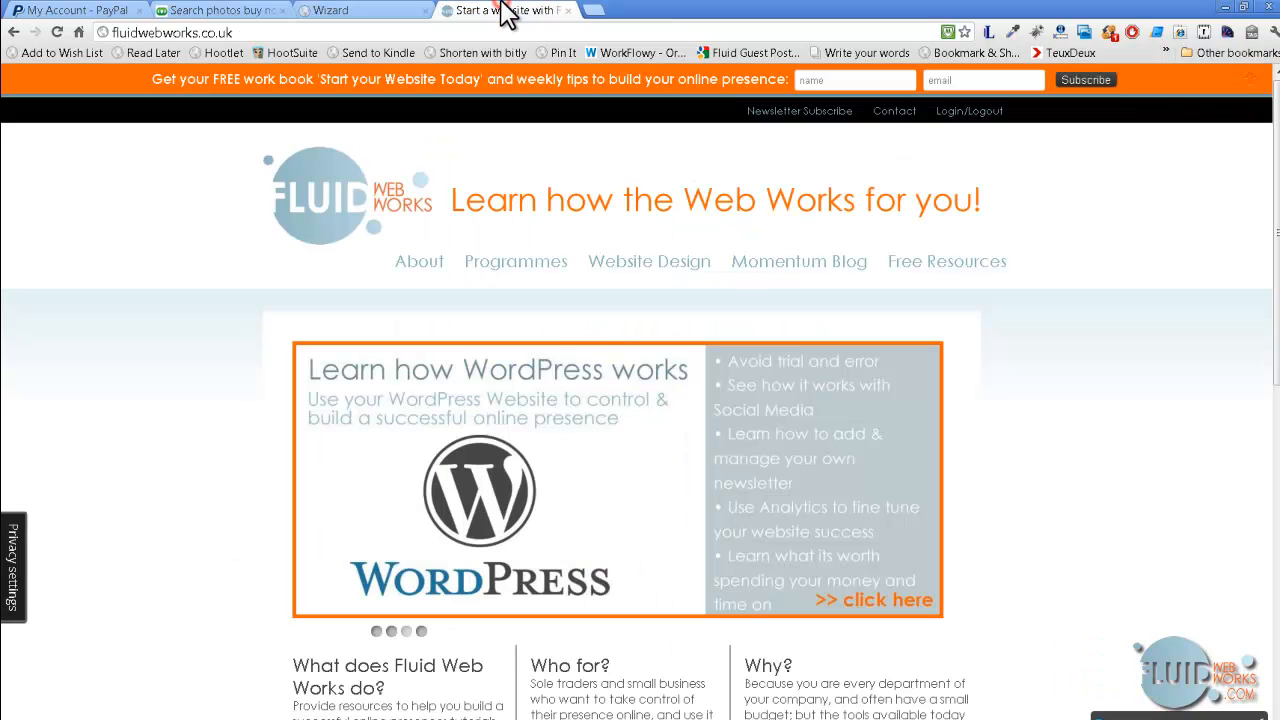
mouse_move(522, 268)
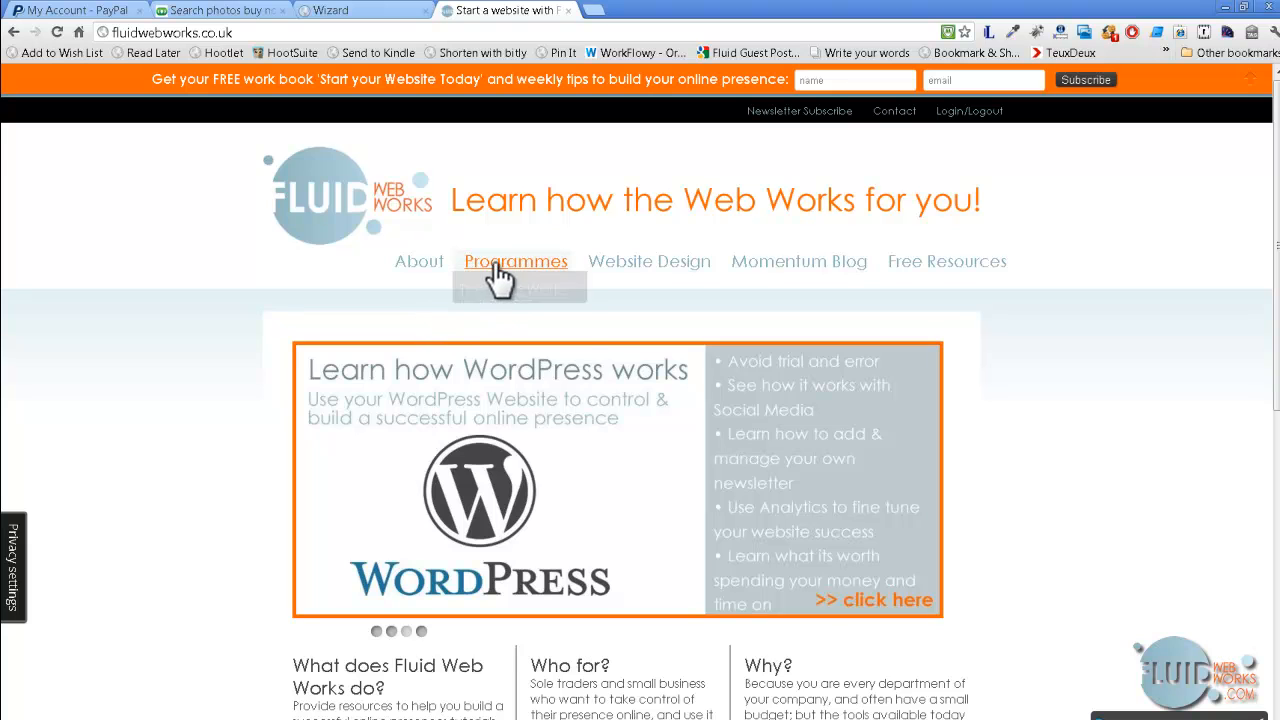
left_click(491, 305)
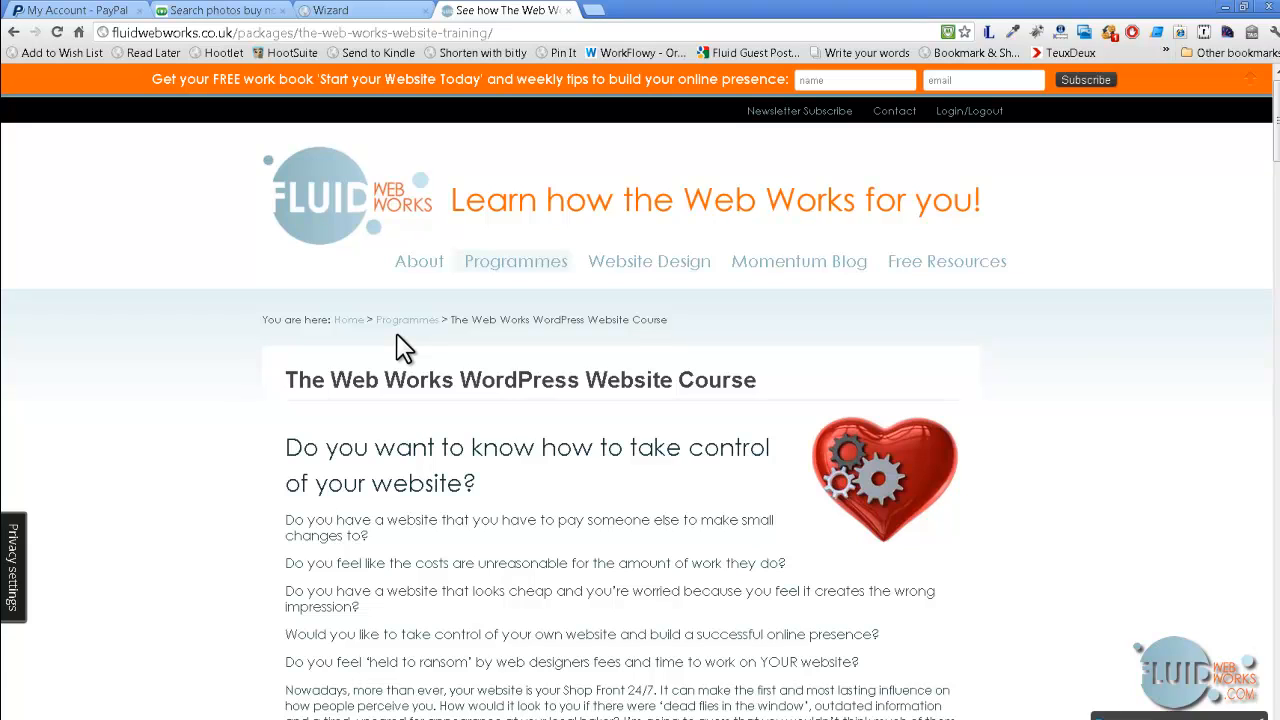
Step: Examine the course page for its "Try it for FREE" and "Add To Cart" buttons and the risk-free guarantee graphic
scroll(508, 418, "down", 10)
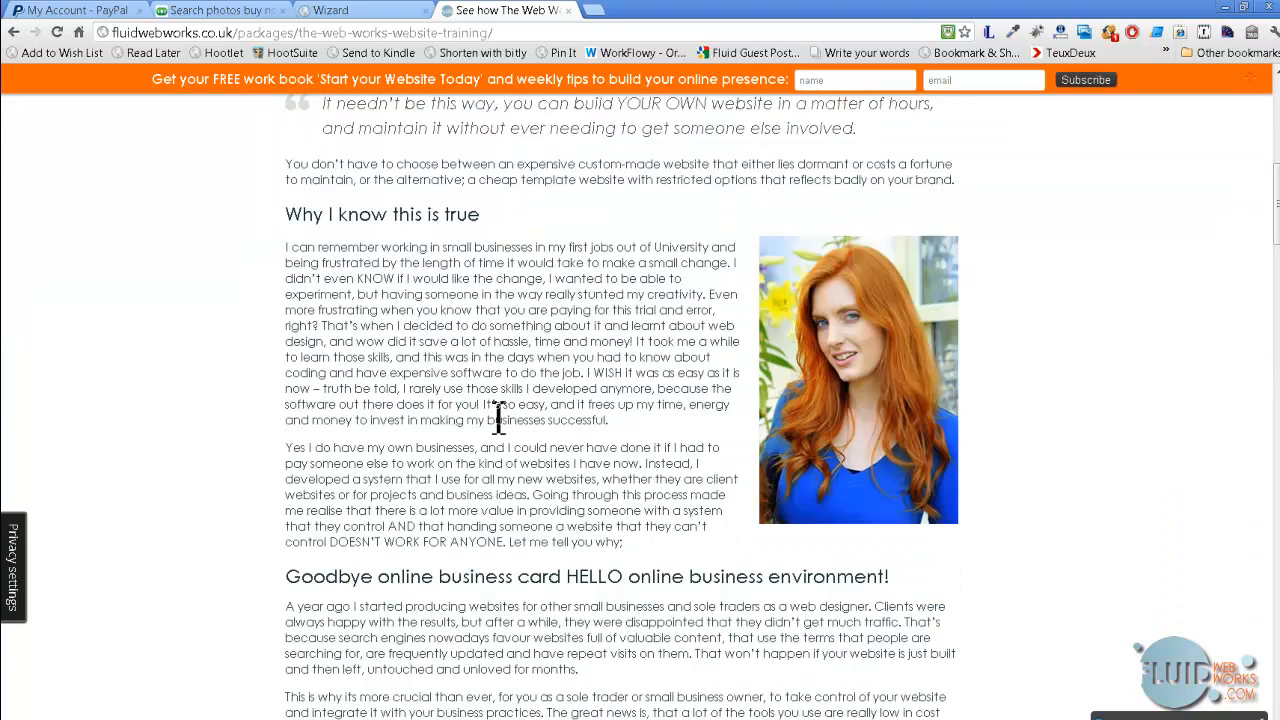
scroll(487, 418, "down", 5)
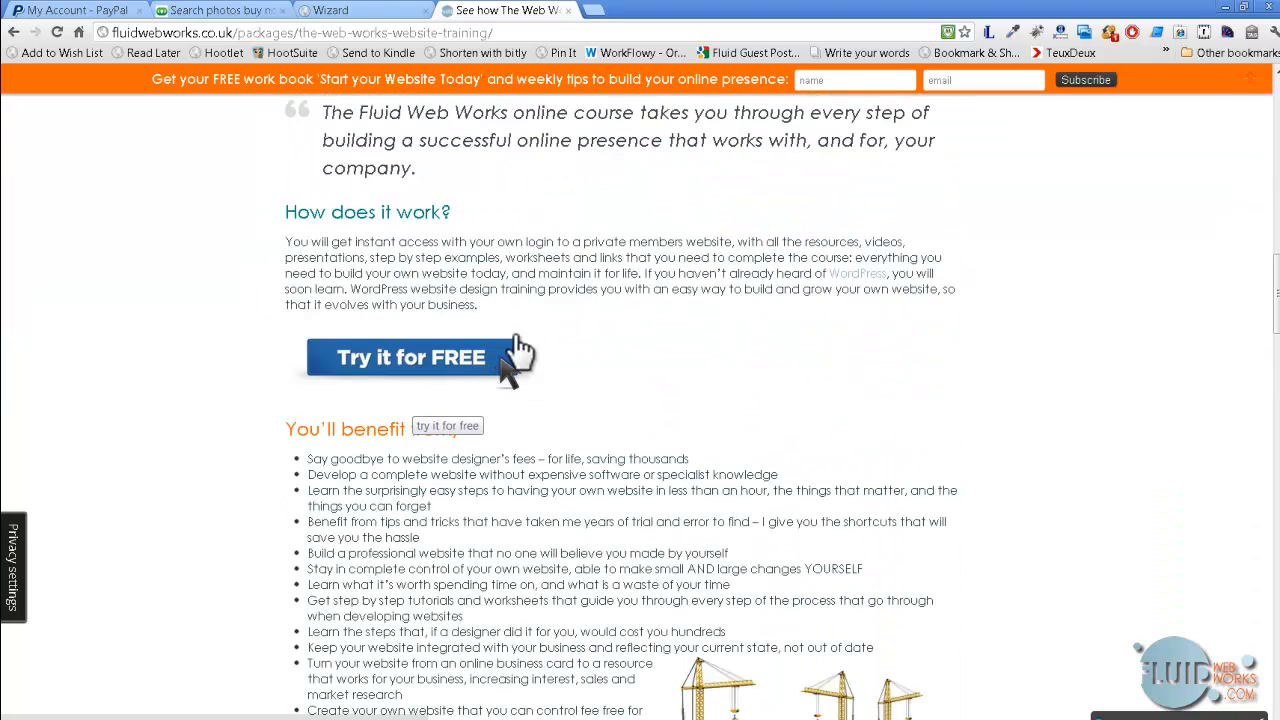
scroll(447, 425, "down", 4)
scroll(447, 428, "down", 4)
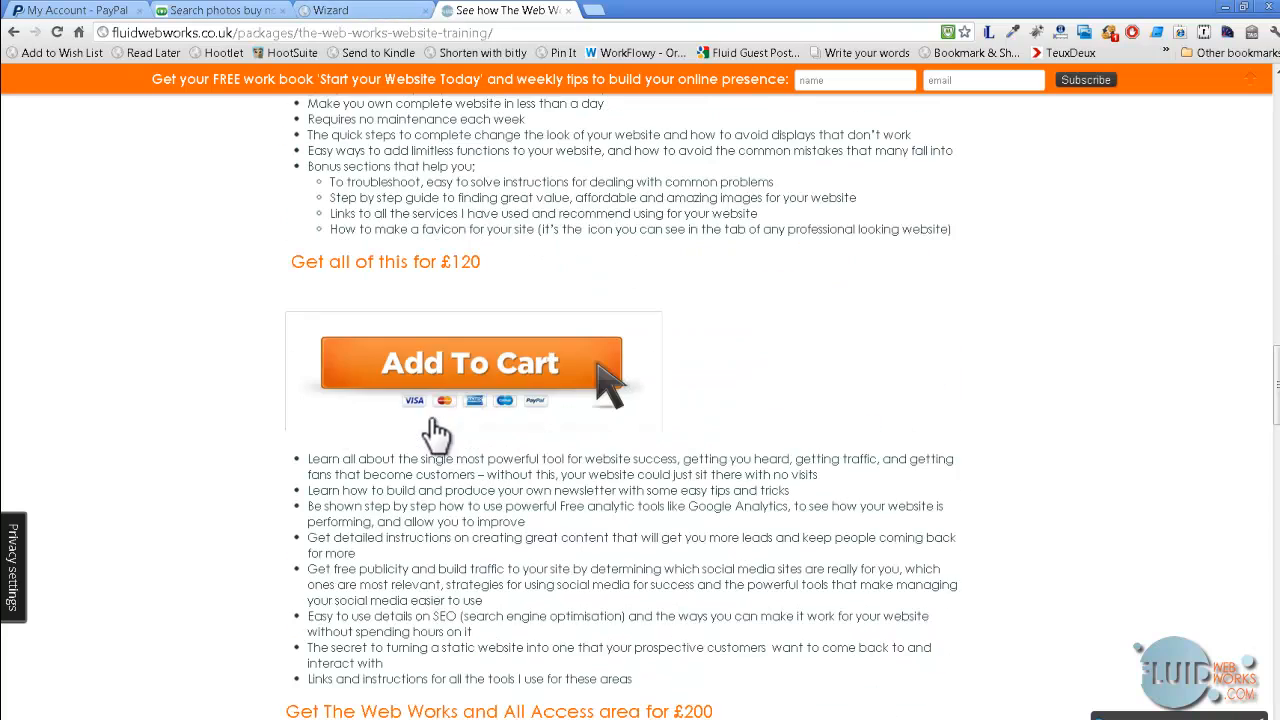
scroll(445, 450, "down", 6)
scroll(585, 311, "down", 5)
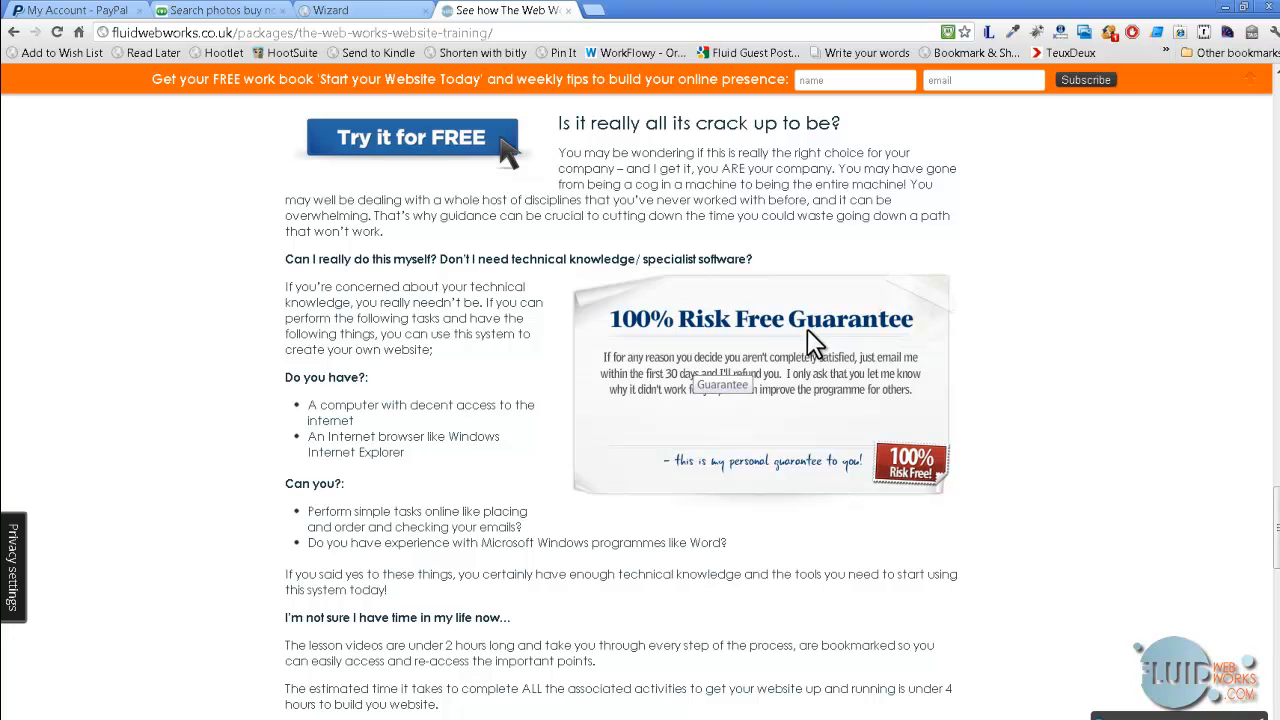
scroll(390, 375, "down", 1)
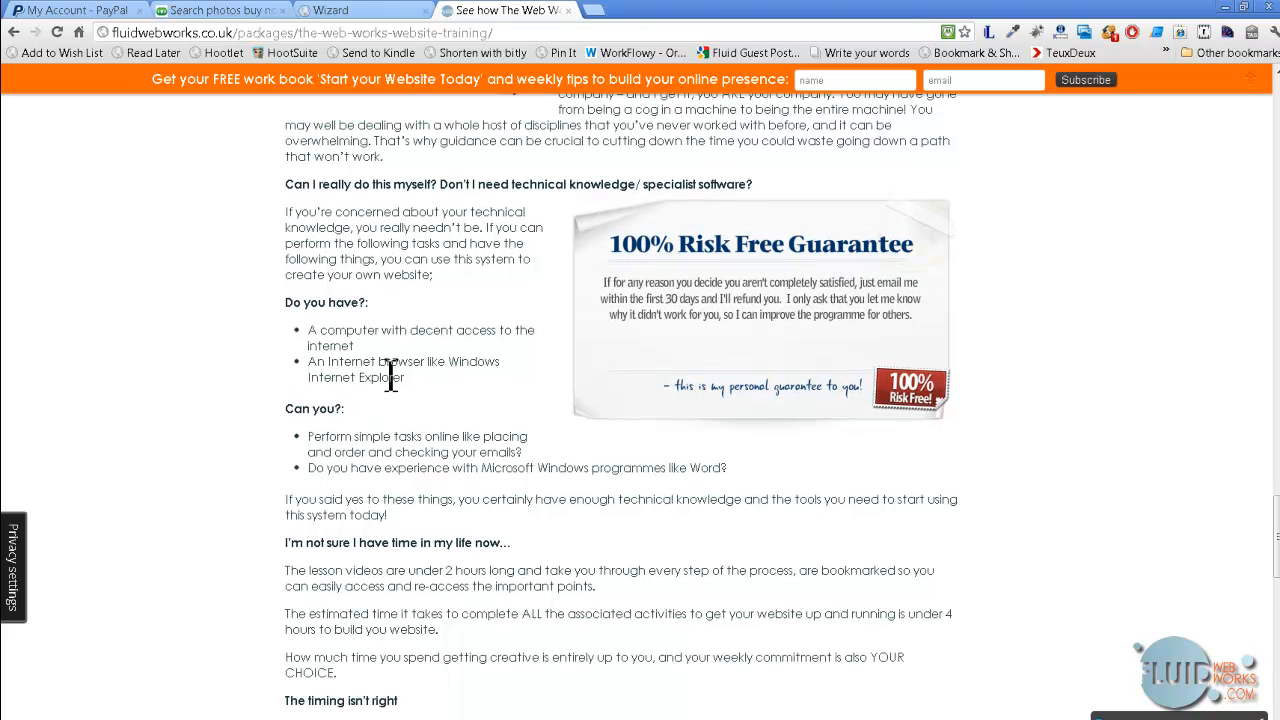
scroll(390, 375, "down", 9)
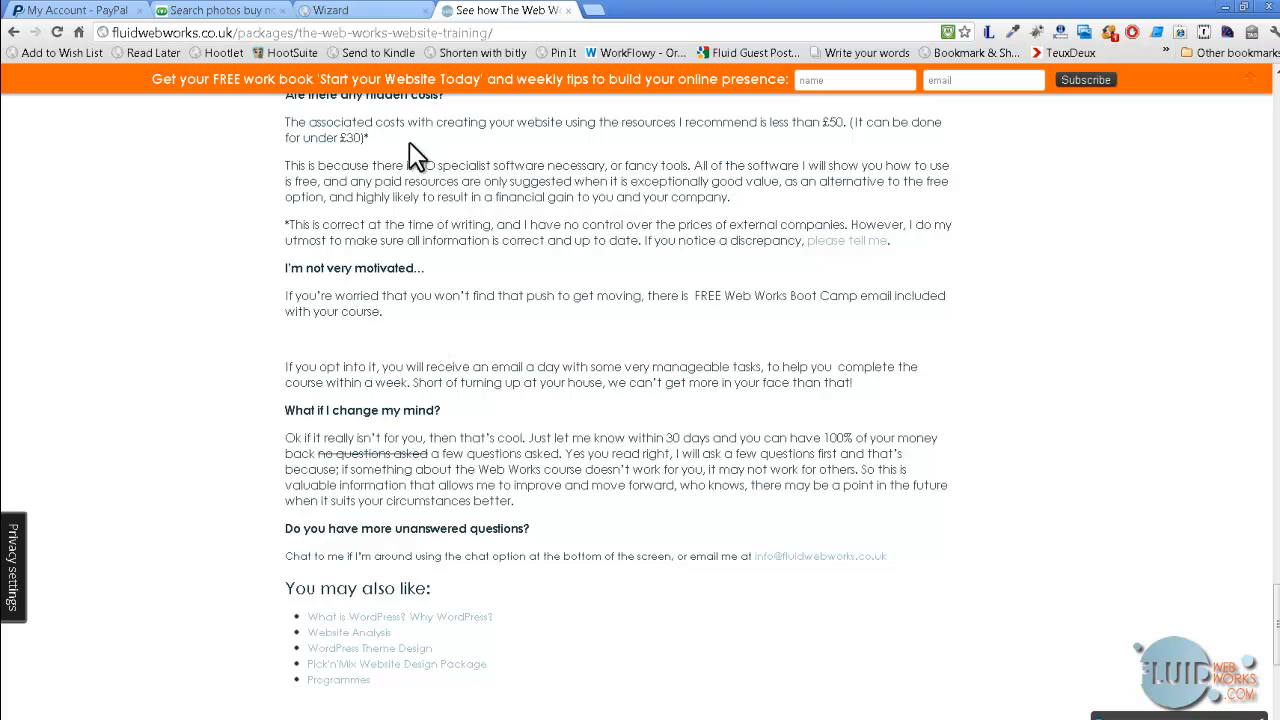
Step: Return to the Graphic Creator wizard and change the graphic's headline to "Save 30 GBP today!"
left_click(380, 8)
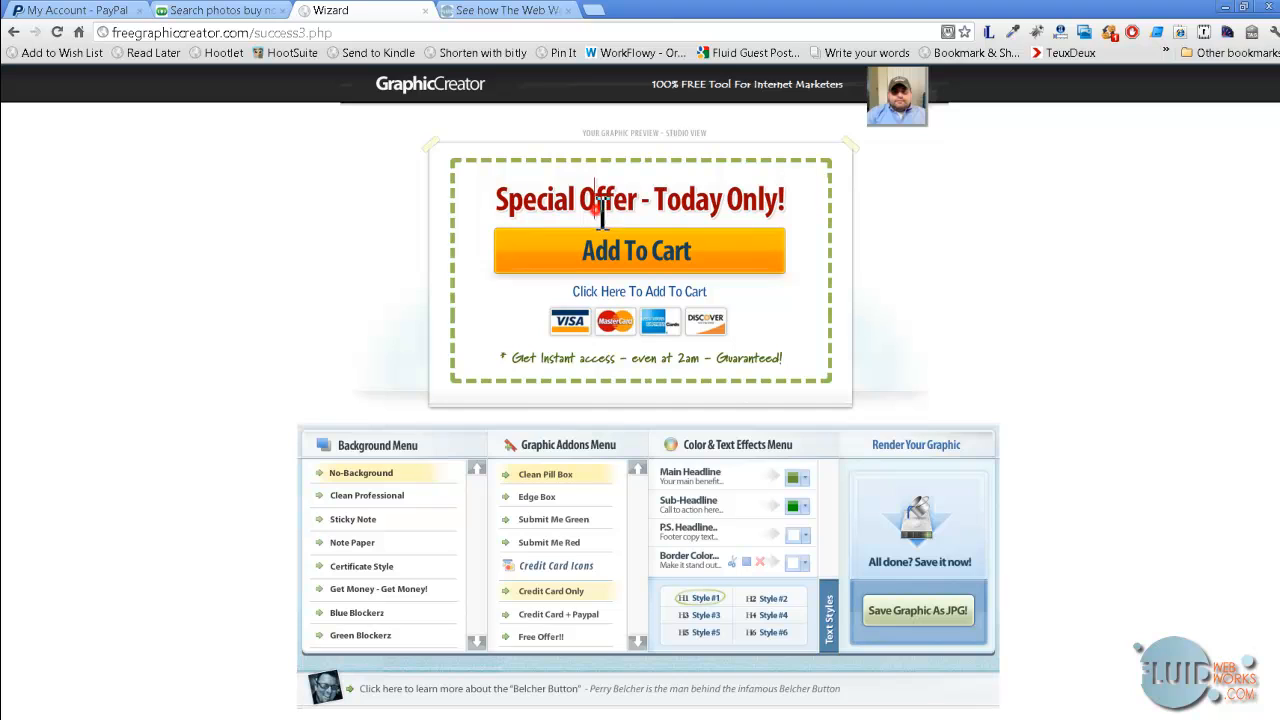
left_click_drag(515, 203, 806, 206)
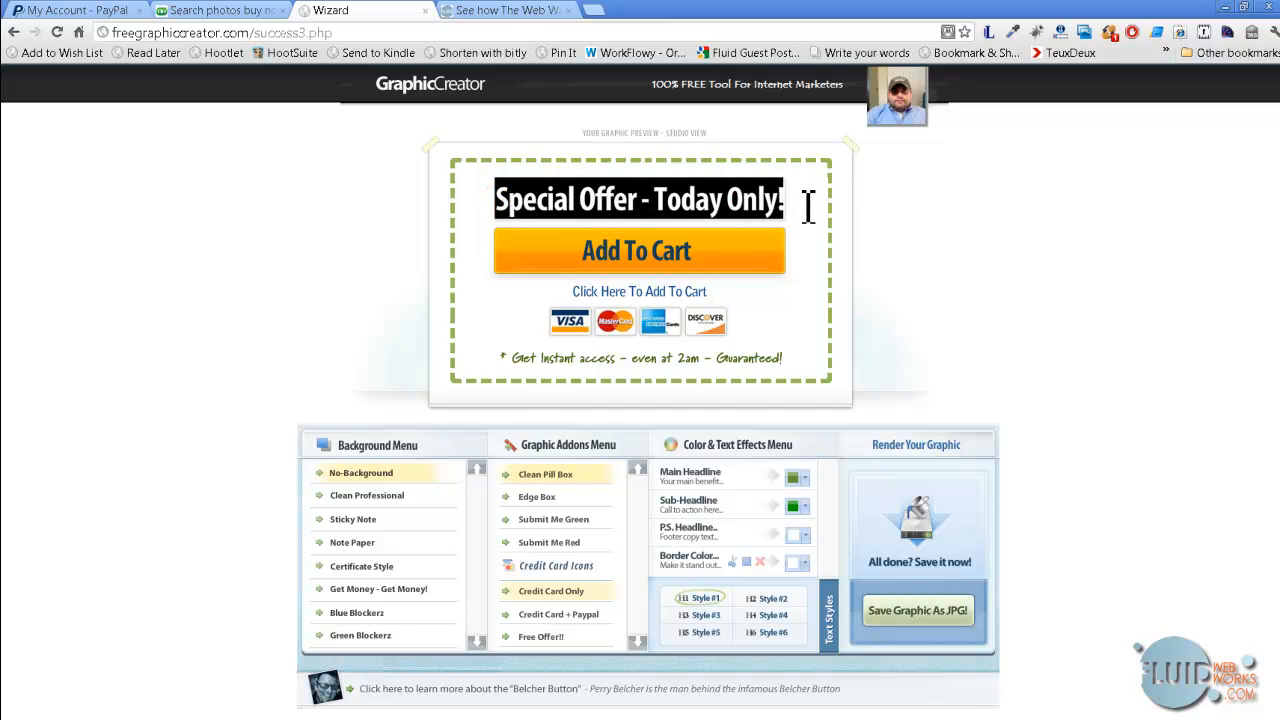
type("Sav")
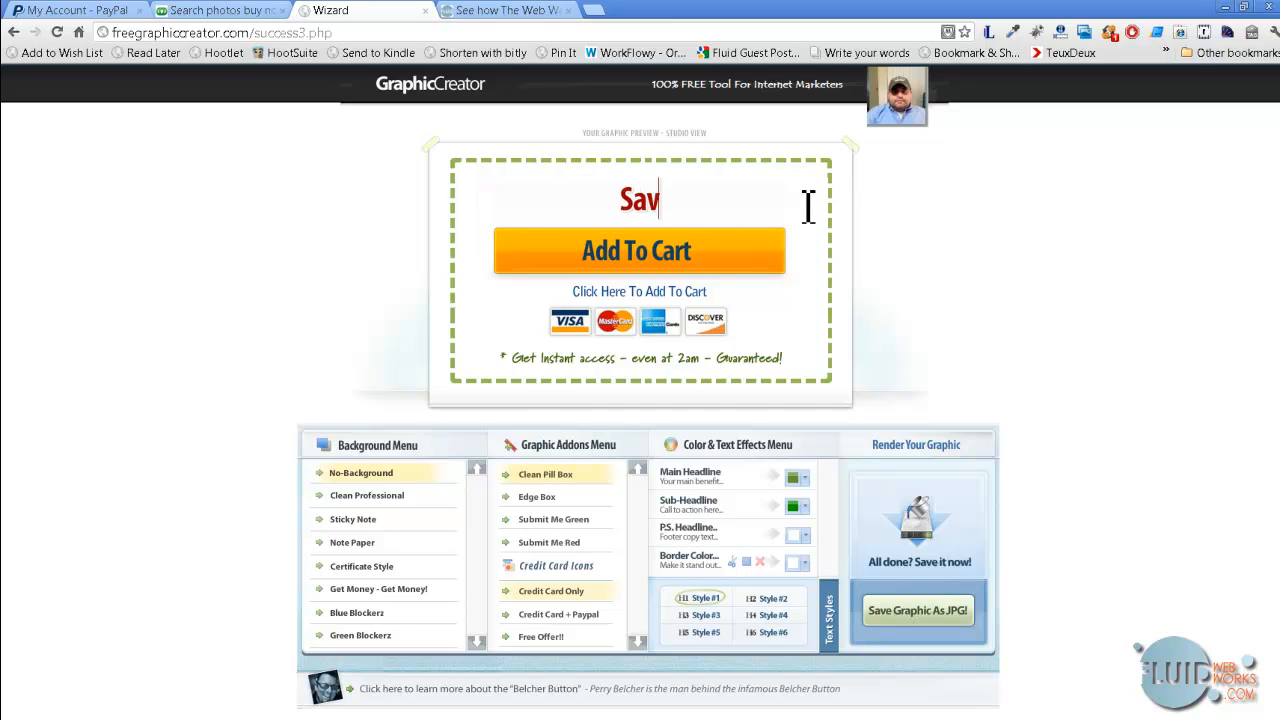
type("e 30")
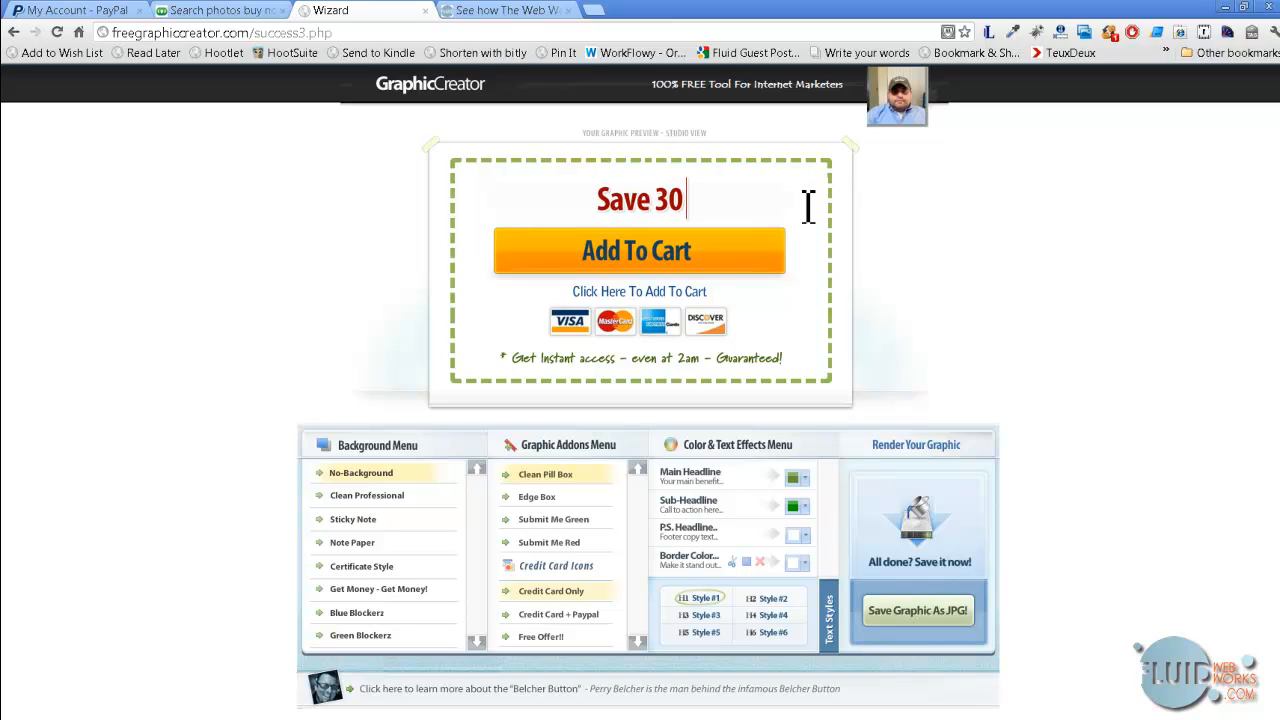
type(" GBP to")
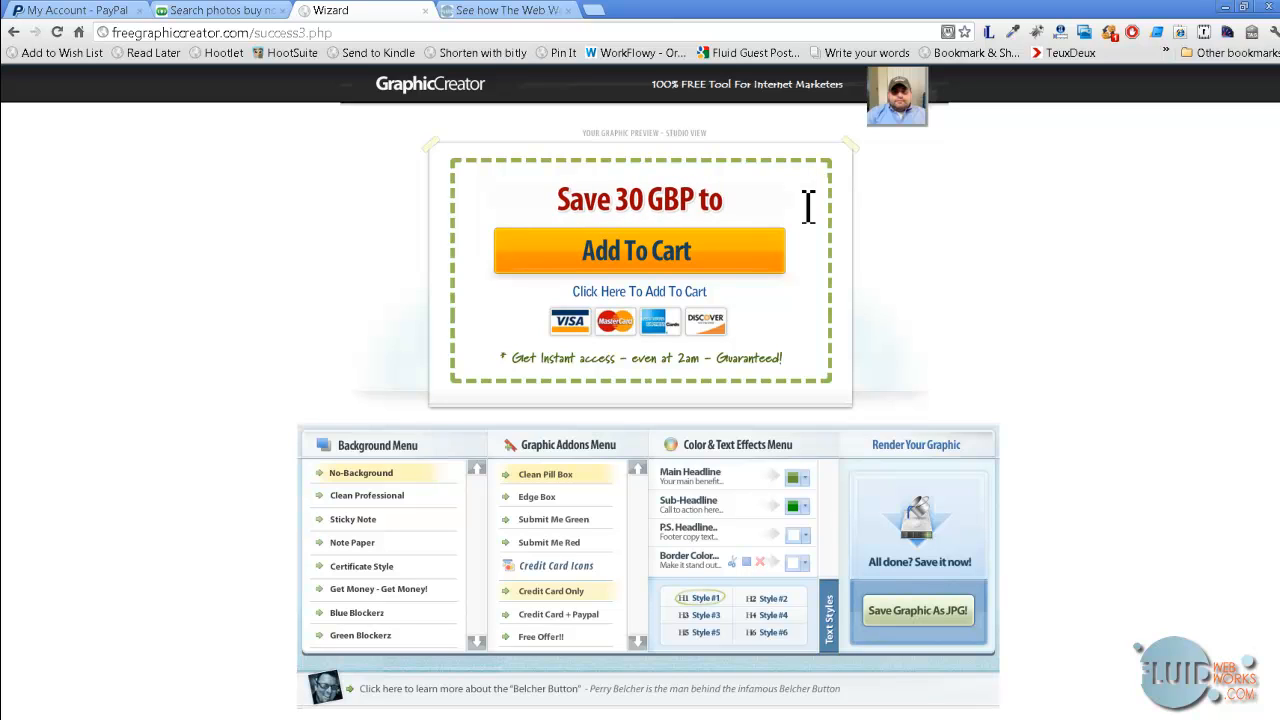
key("BackSpace")
type("oday!")
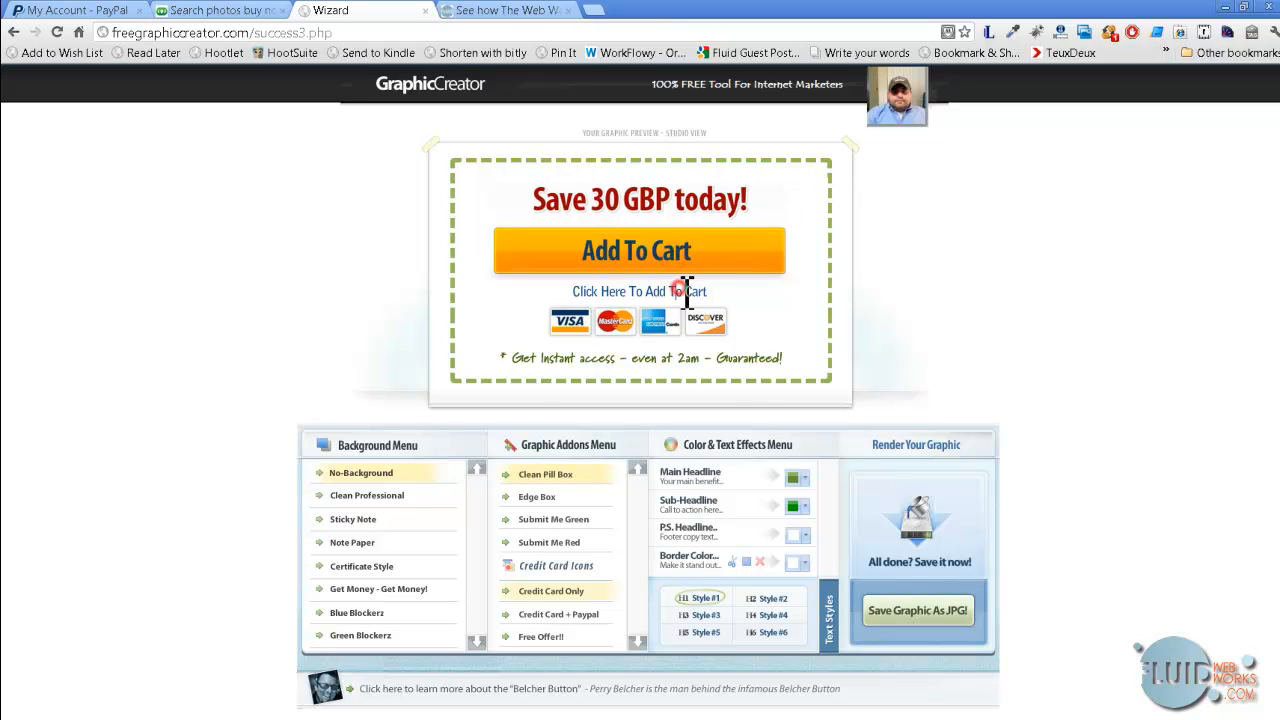
Step: Set the graphic's card icons to Credit Card + Paypal and save the graphic as a JPG
left_click(574, 617)
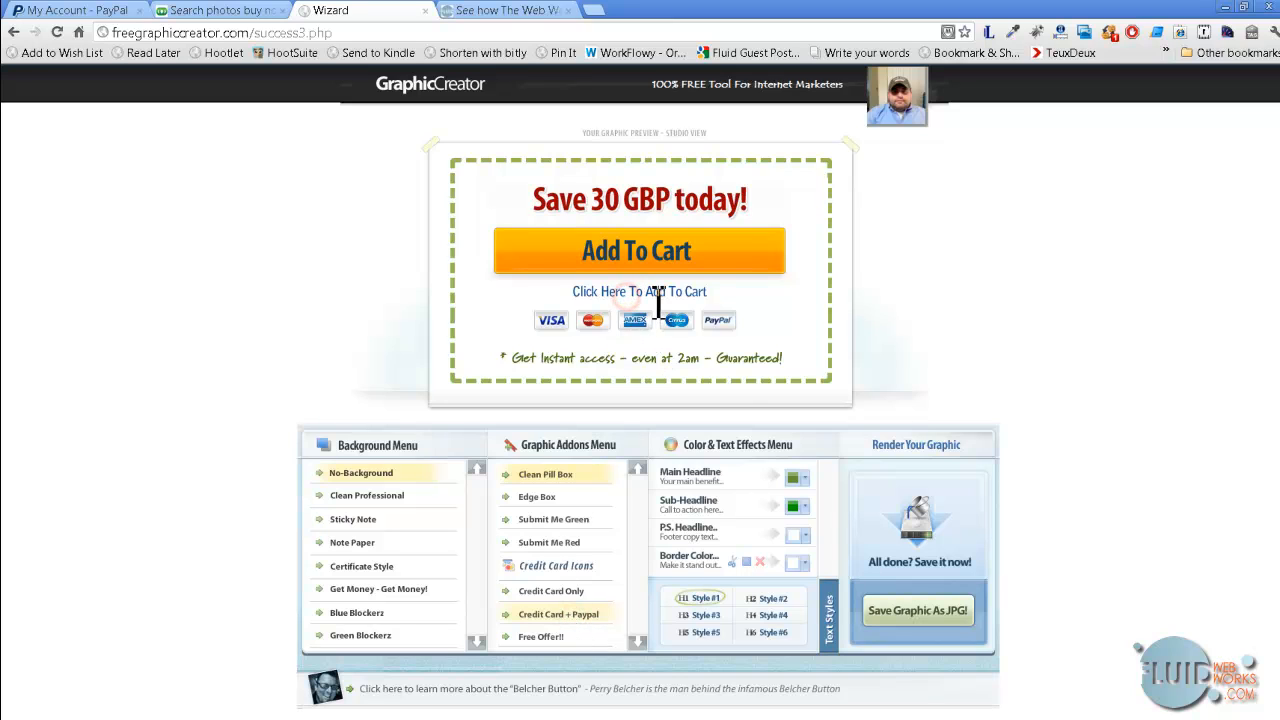
left_click_drag(578, 291, 705, 300)
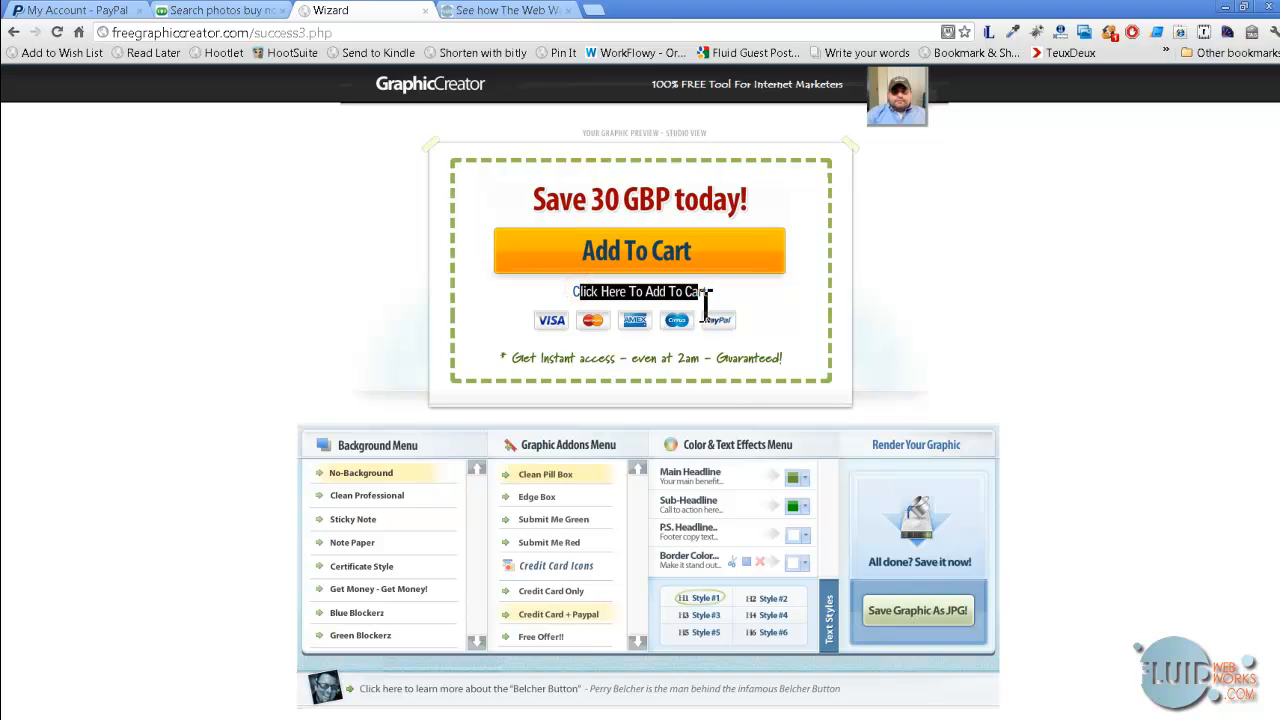
left_click(705, 295)
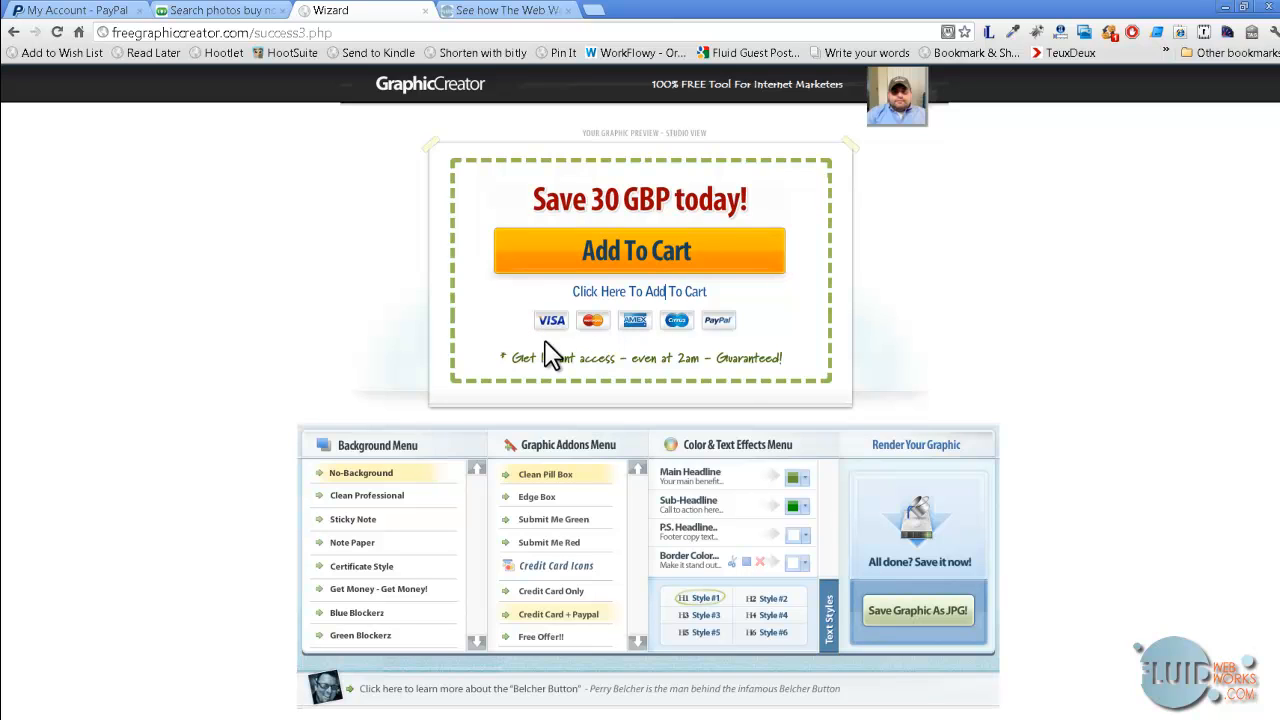
left_click(577, 362)
left_click_drag(795, 358, 490, 367)
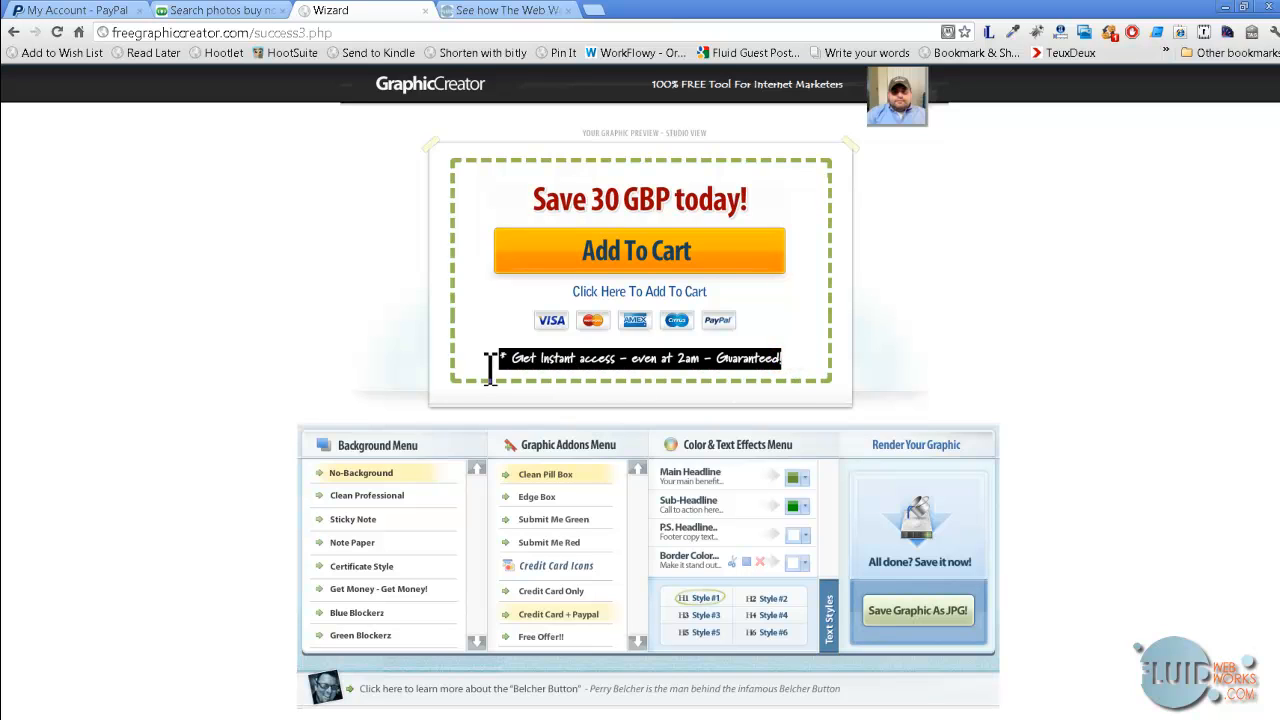
left_click(911, 611)
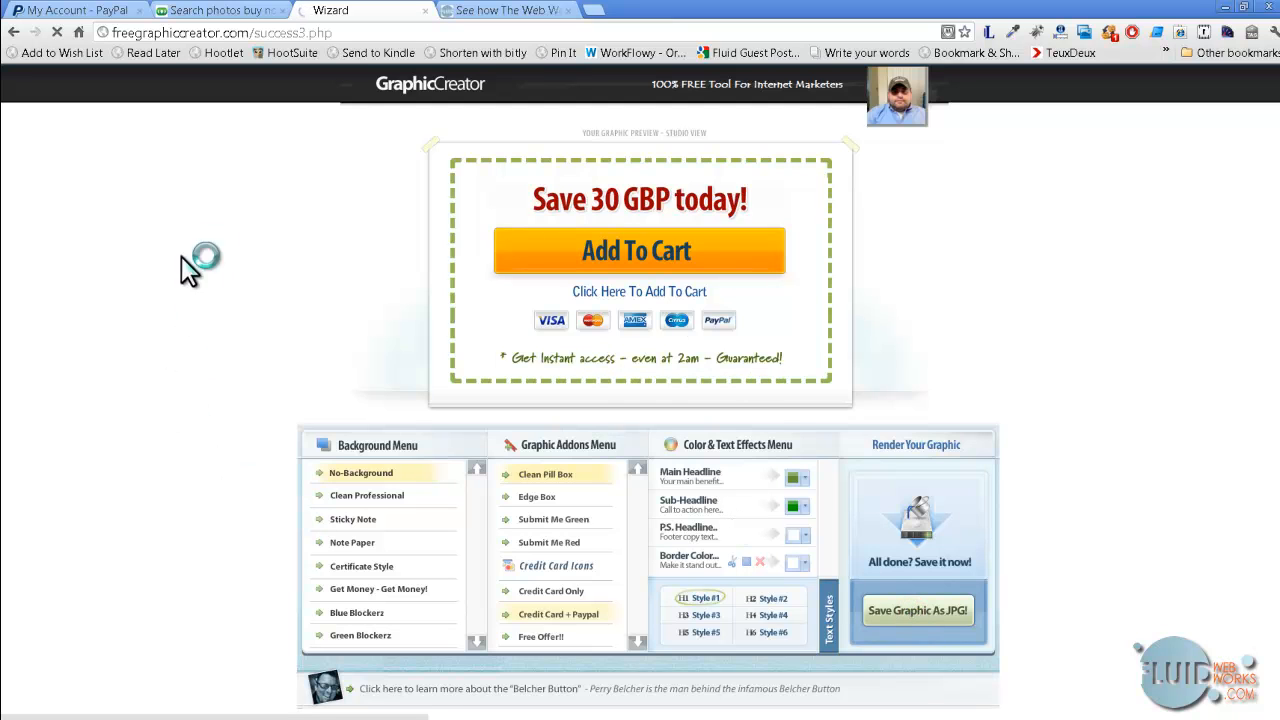
Step: Switch to the Fluid Web Works site and log in to its WordPress admin with the saved credentials
left_click(472, 14)
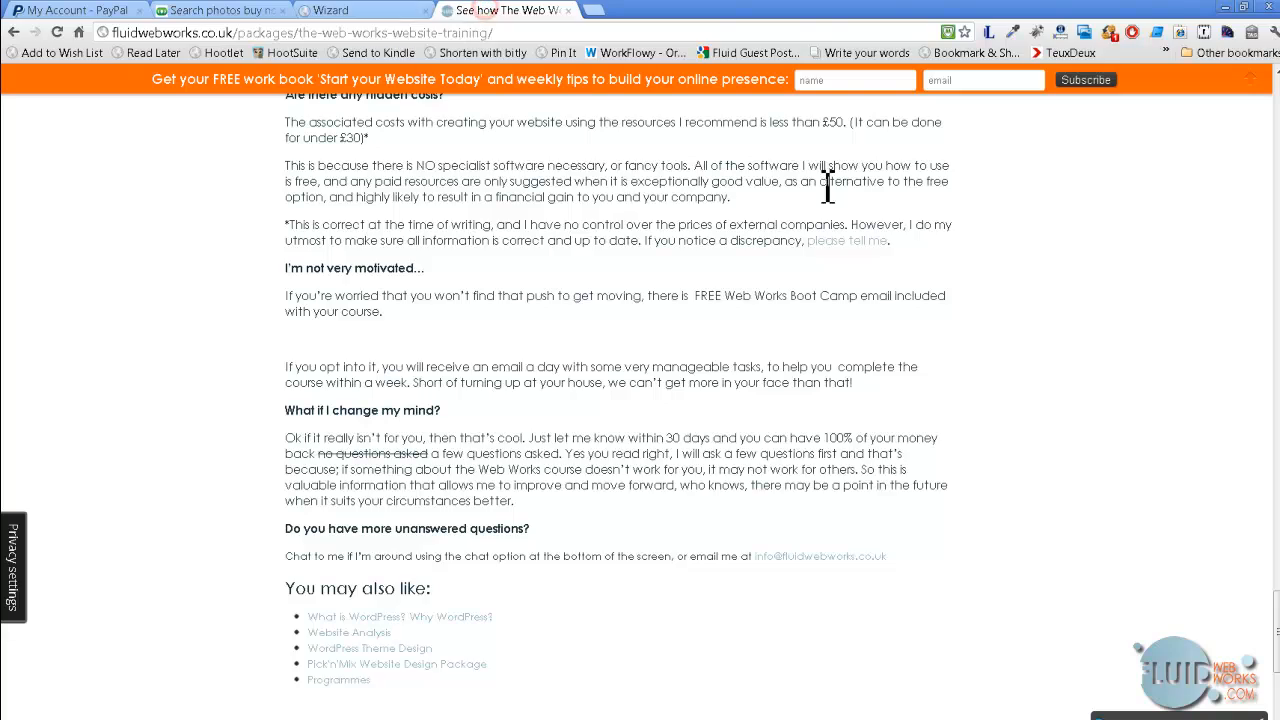
scroll(885, 160, "up", 15)
scroll(885, 160, "up", 10)
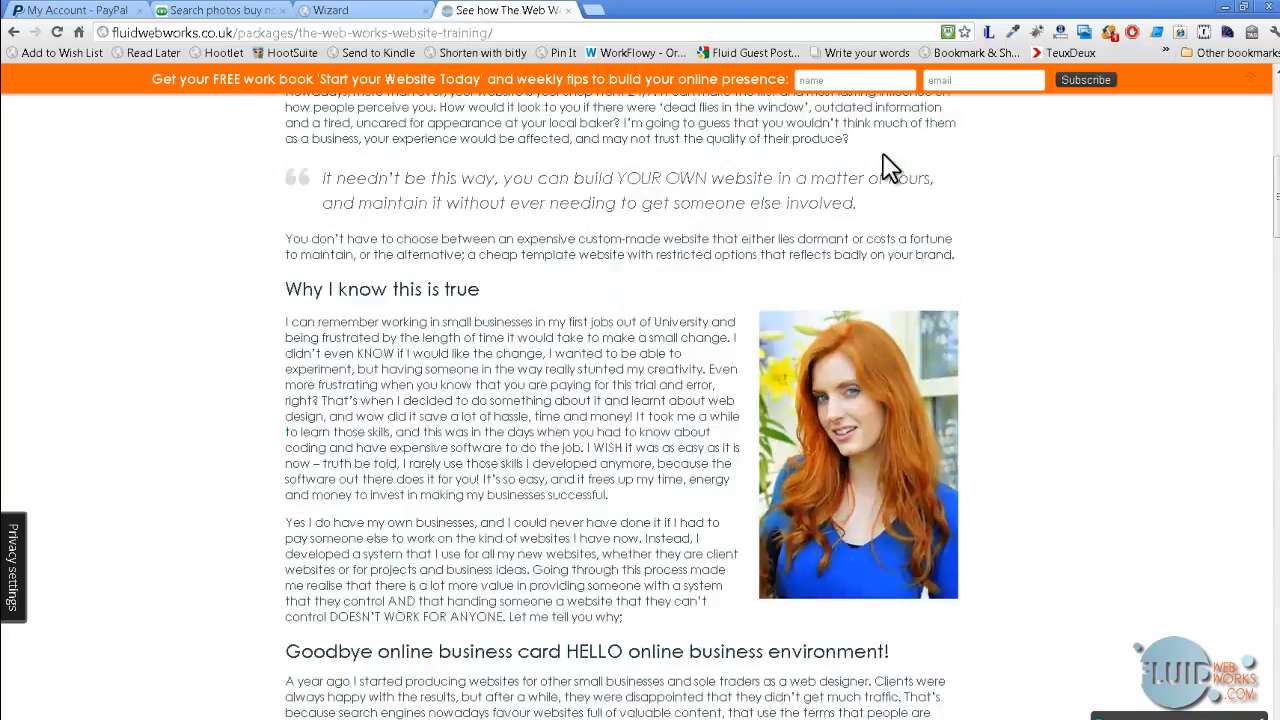
left_click(954, 116)
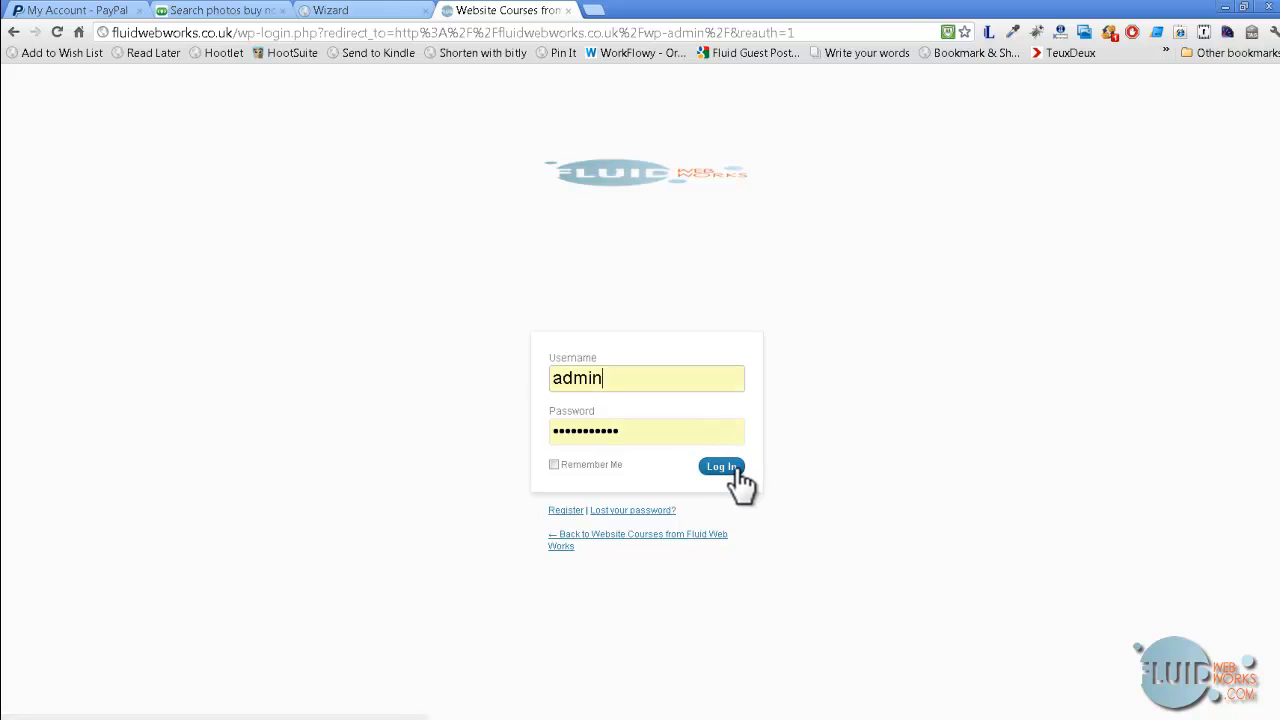
left_click(735, 469)
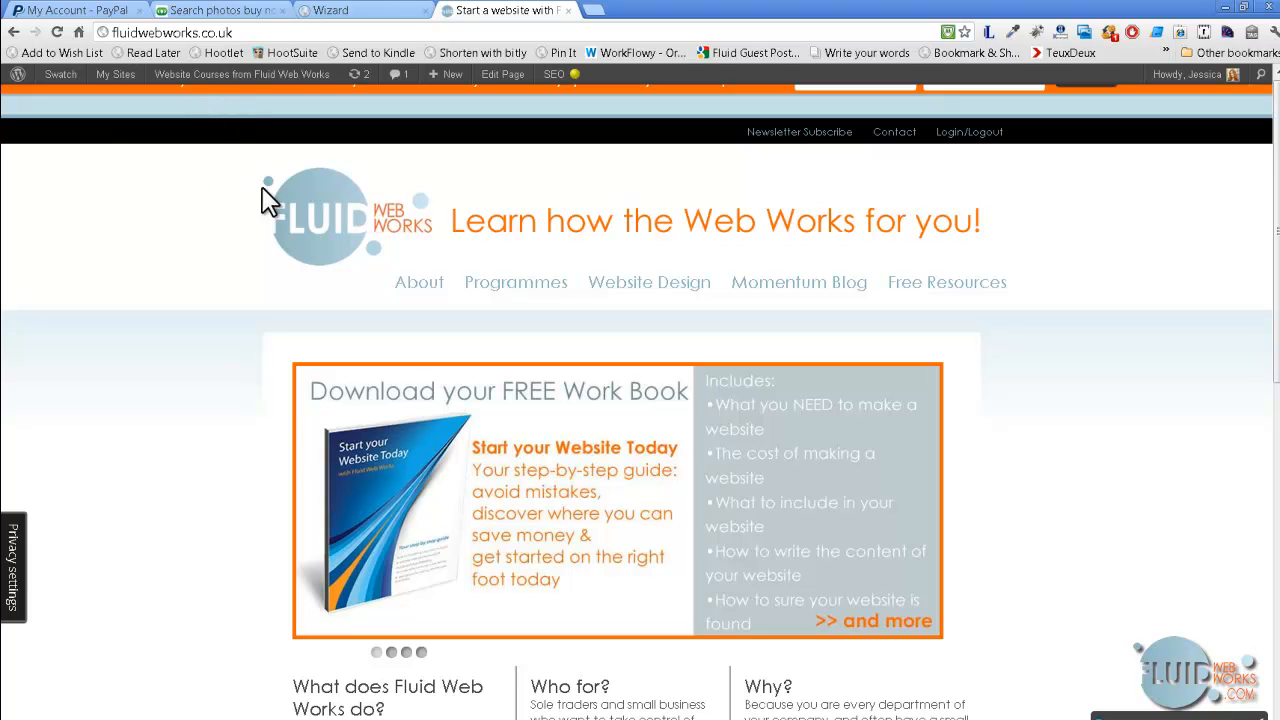
Step: Add a new media item to the WordPress site by uploading the "snapshot (3)" JPG from the Desktop
mouse_move(445, 76)
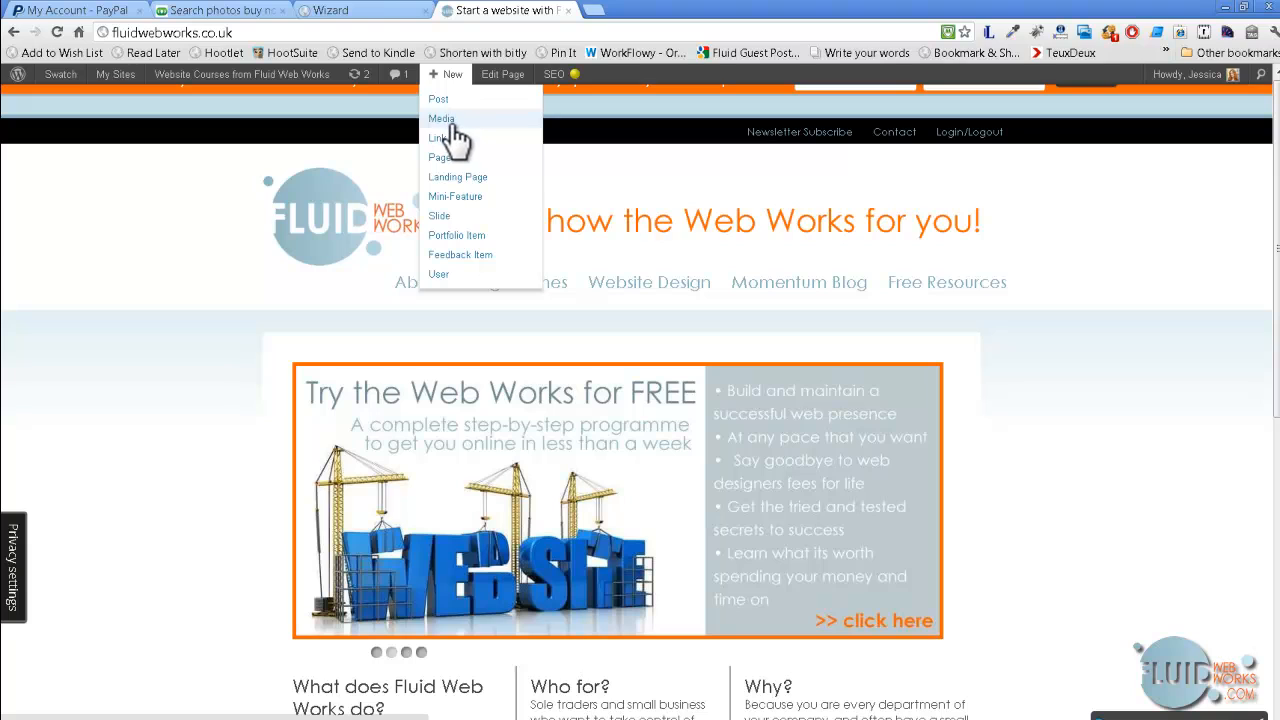
left_click(443, 120)
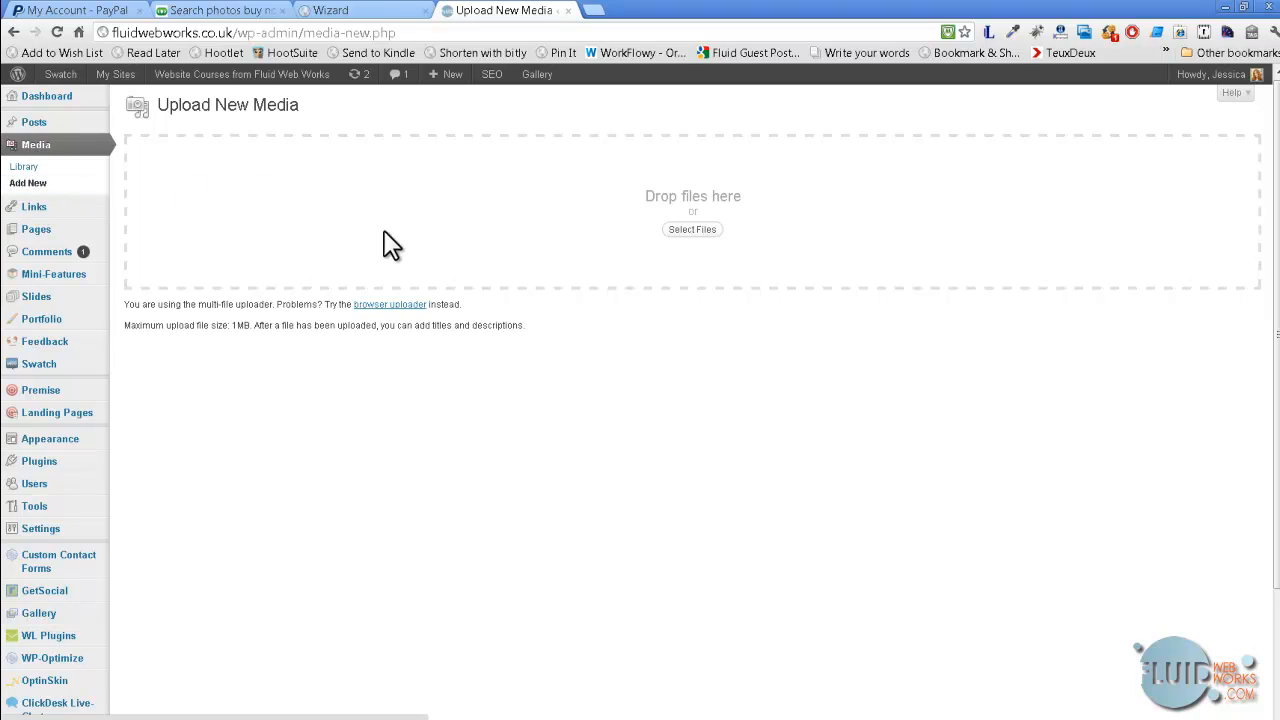
left_click(704, 238)
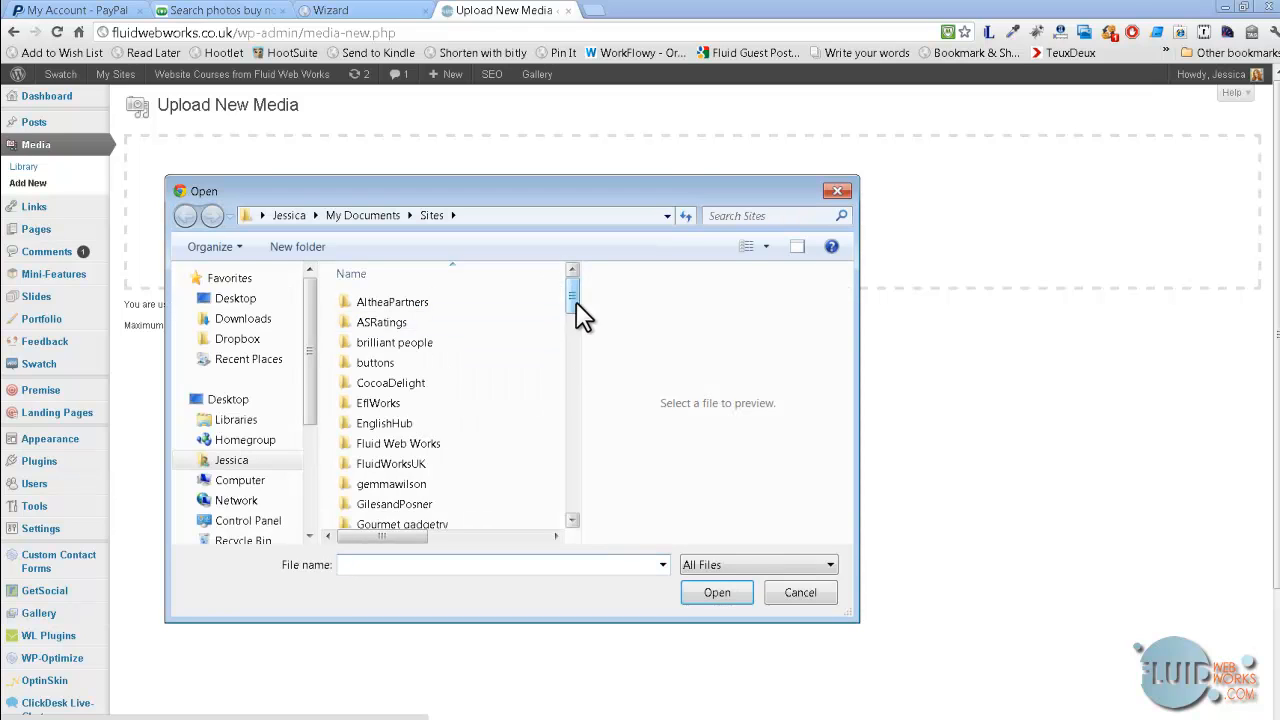
left_click(235, 298)
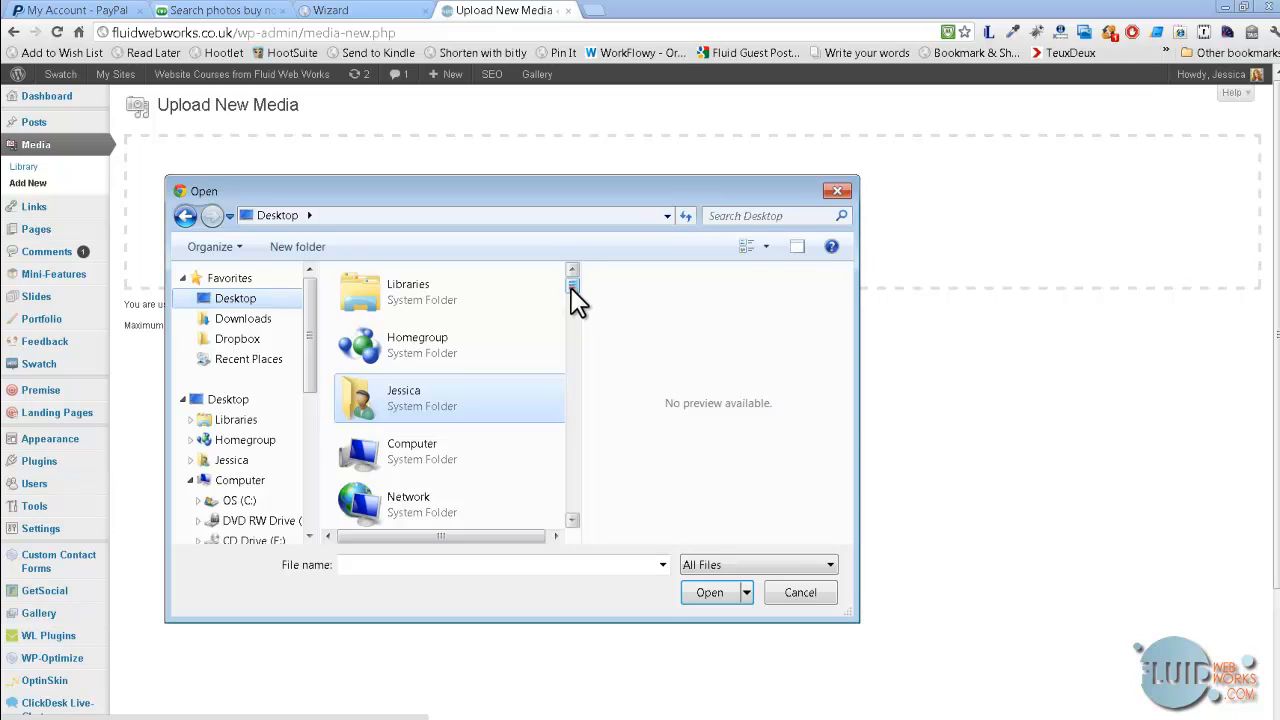
scroll(571, 290, "down", 2)
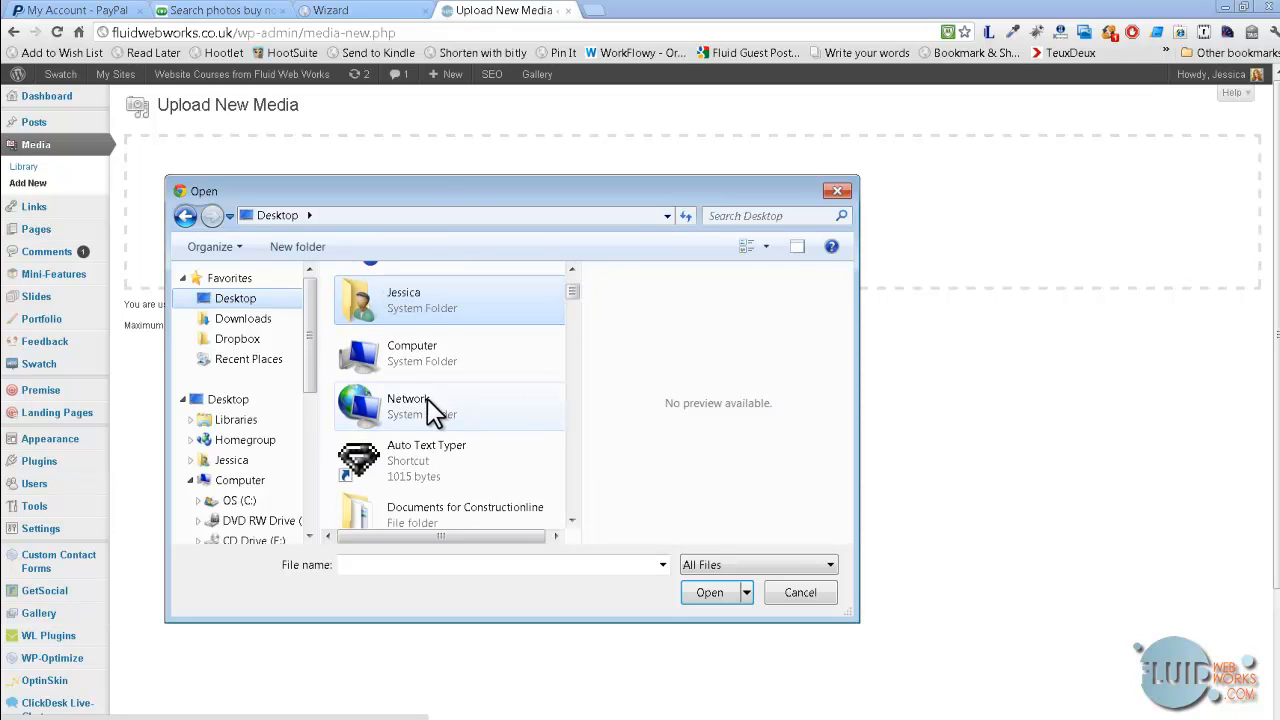
scroll(427, 402, "down", 3)
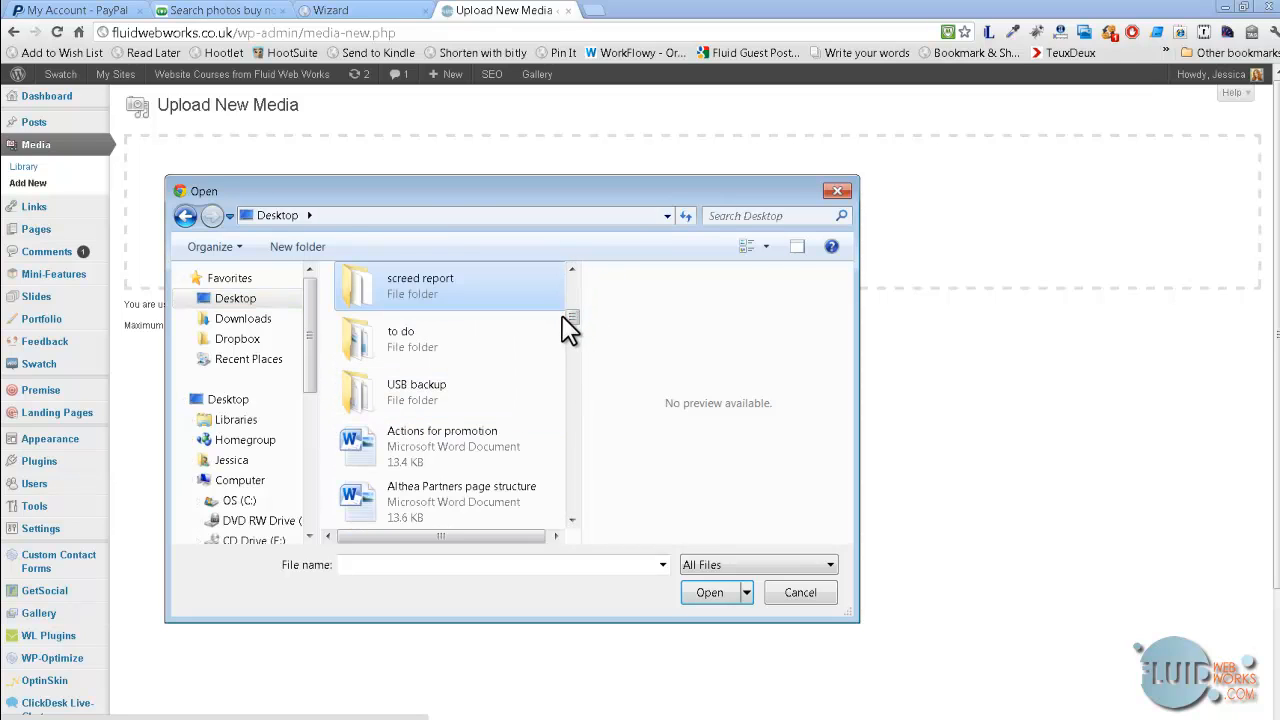
left_click_drag(567, 320, 560, 459)
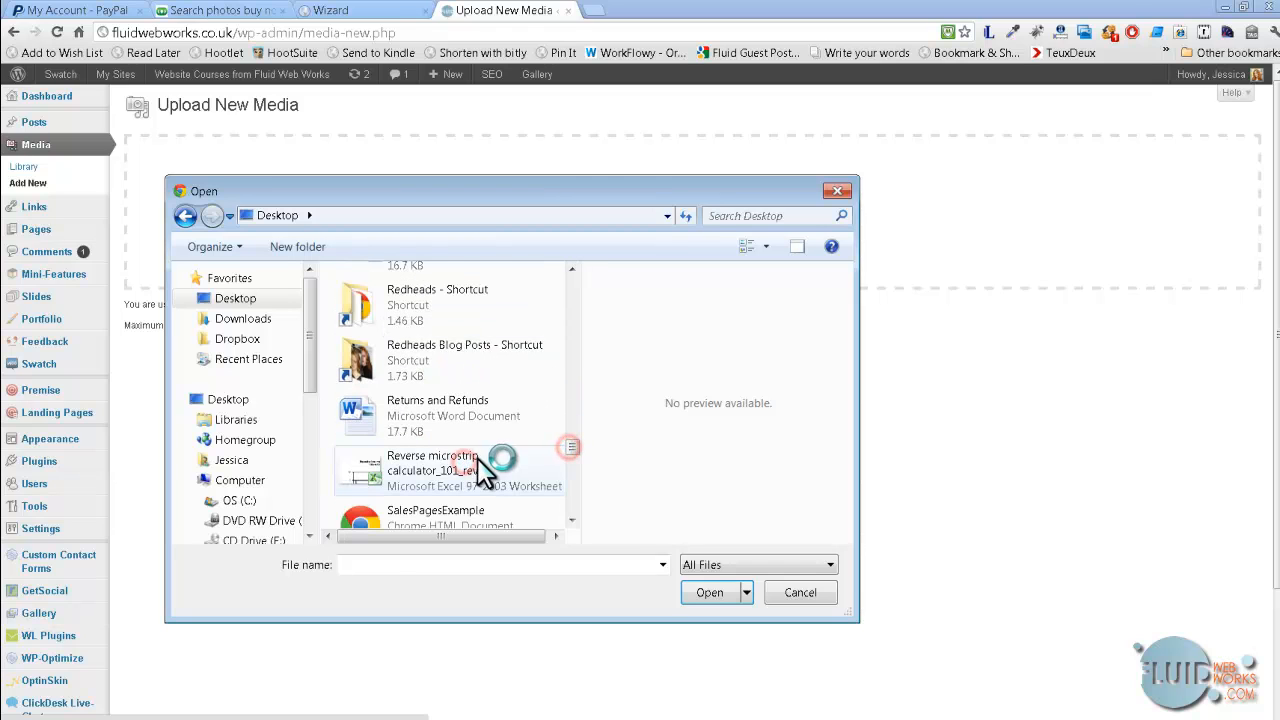
scroll(480, 468, "down", 5)
left_click(557, 460)
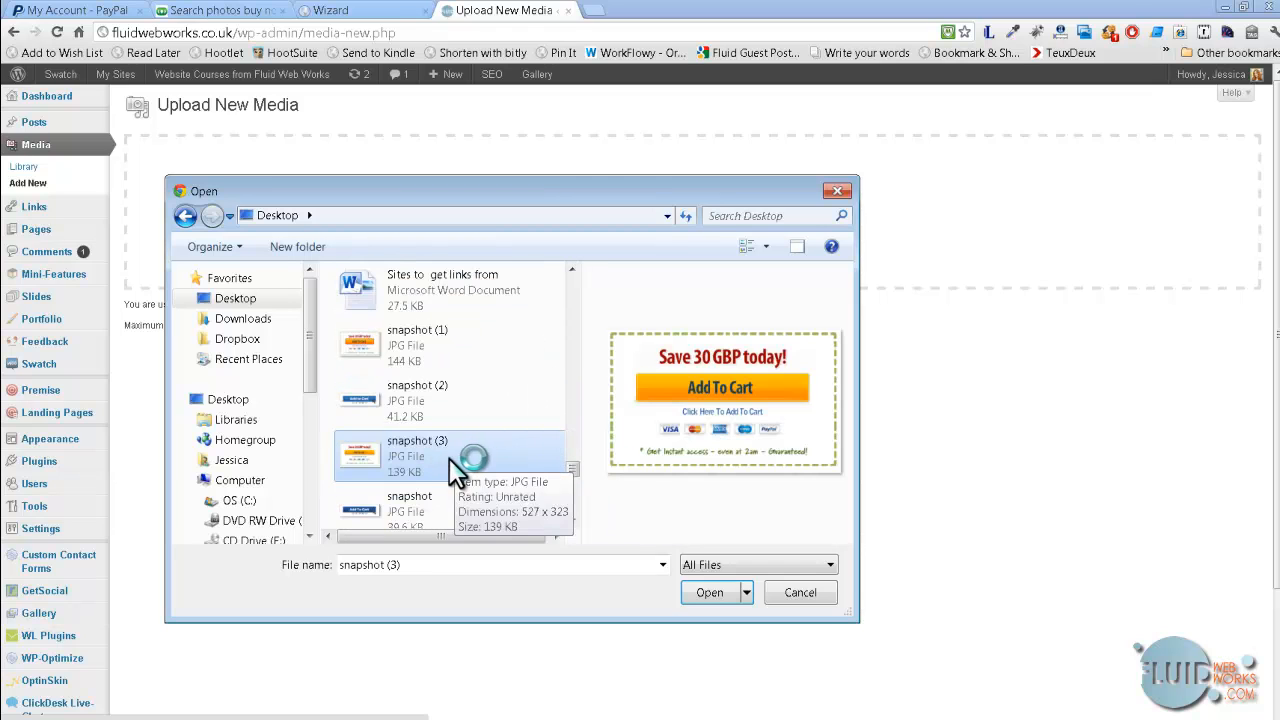
double_click(424, 464)
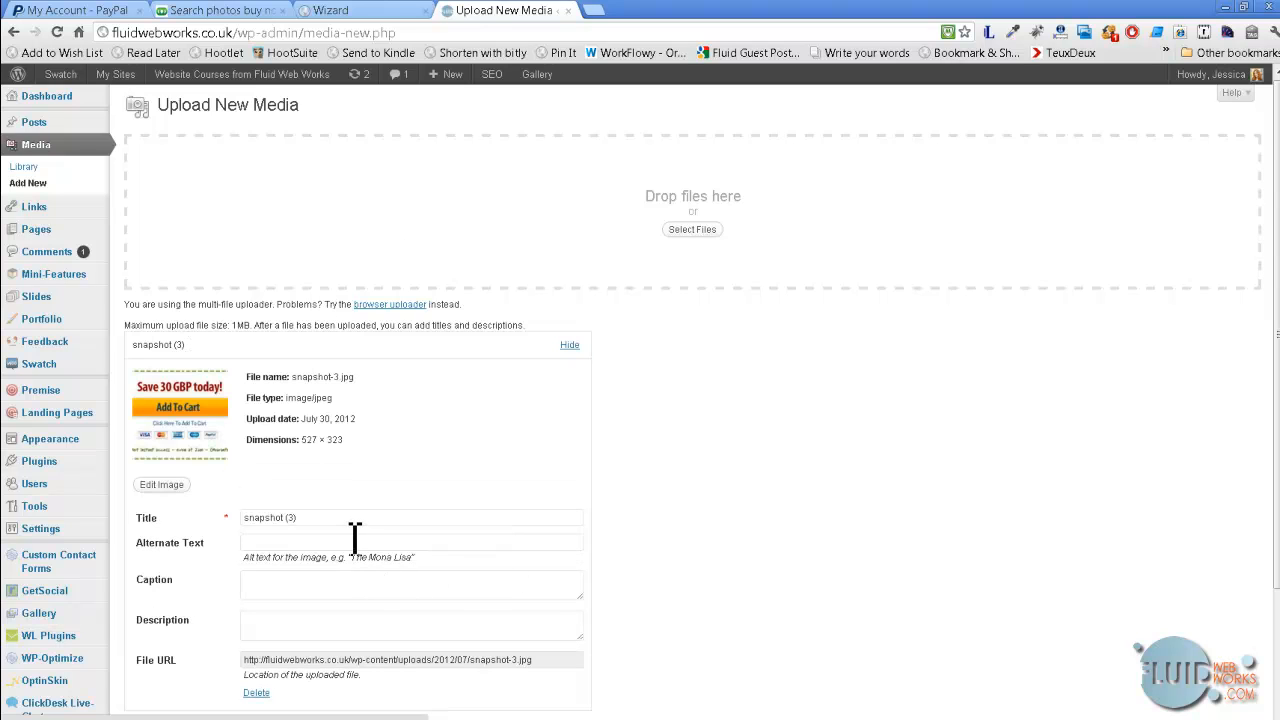
Step: Copy the file URL of the uploaded snapshot-3.jpg image
scroll(356, 540, "down", 1)
left_click(433, 585)
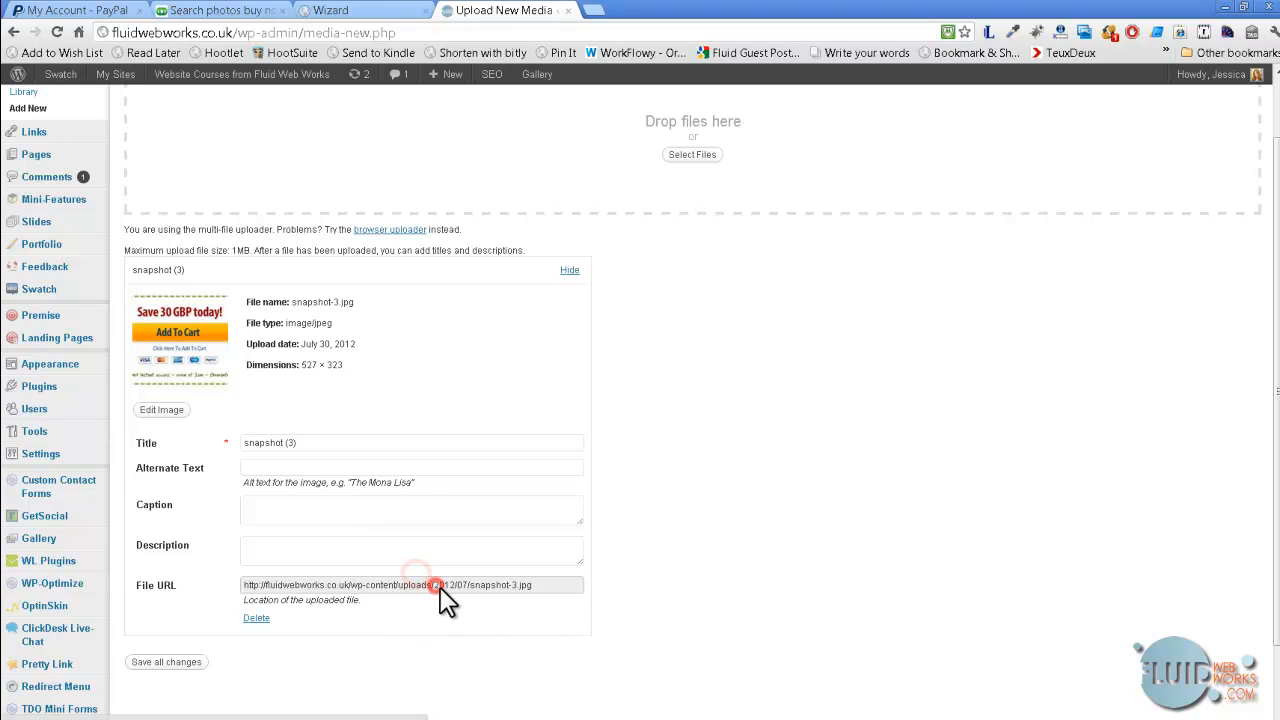
left_click_drag(537, 584, 240, 590)
right_click(281, 581)
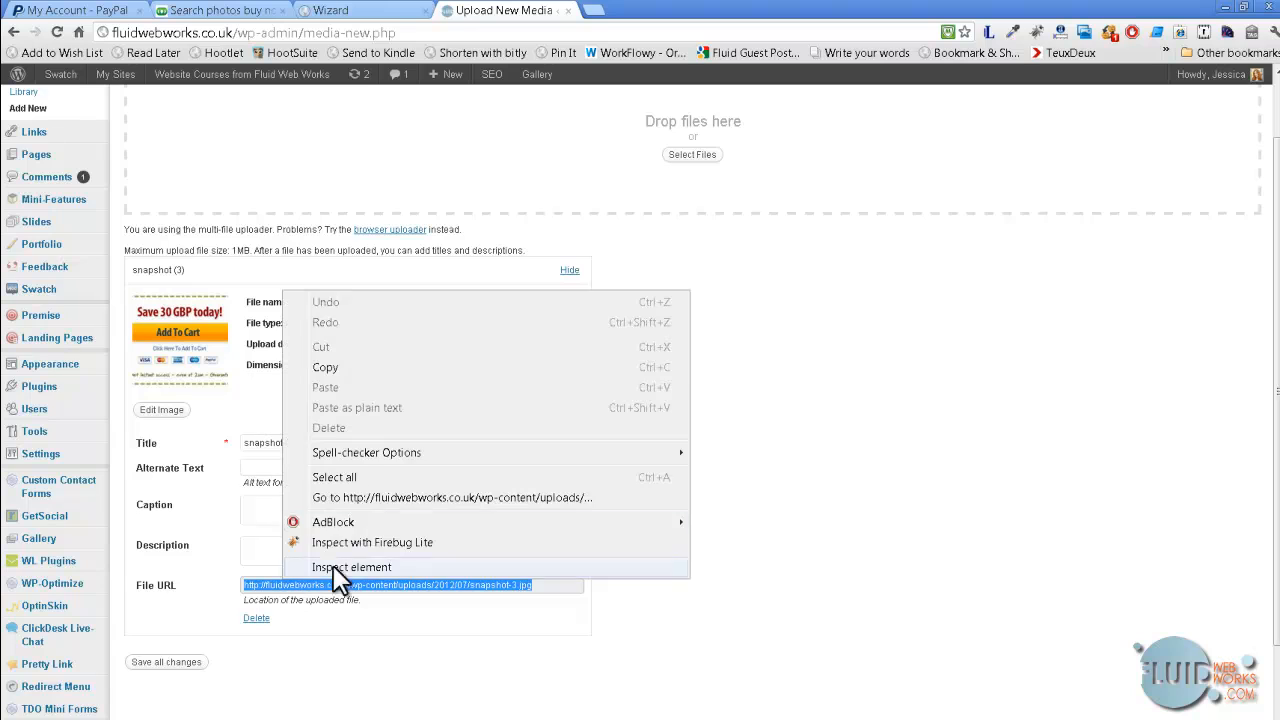
left_click(378, 366)
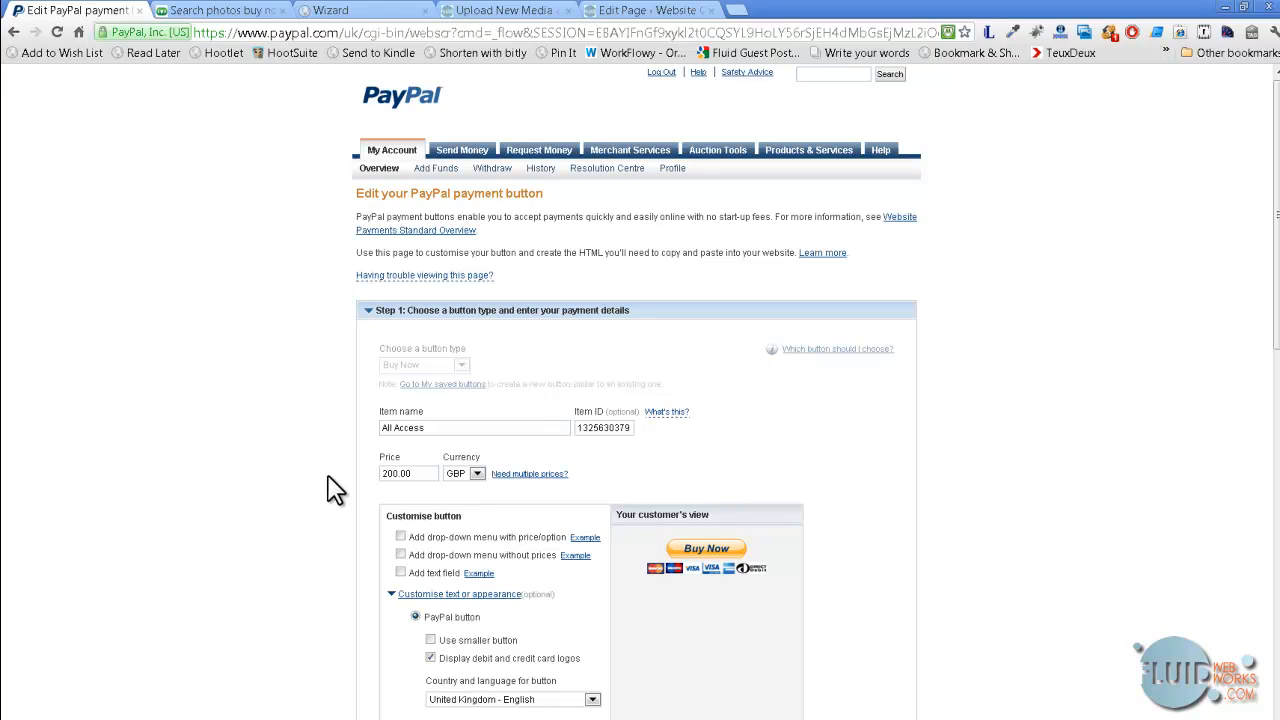
Step: Set the price of the All Access PayPal payment button to 160 GBP
left_click_drag(403, 474, 380, 475)
type("160")
left_click(315, 523)
Step: Make the PayPal button use your own button image and paste in the snapshot-3.jpg file URL
scroll(343, 566, "down", 2)
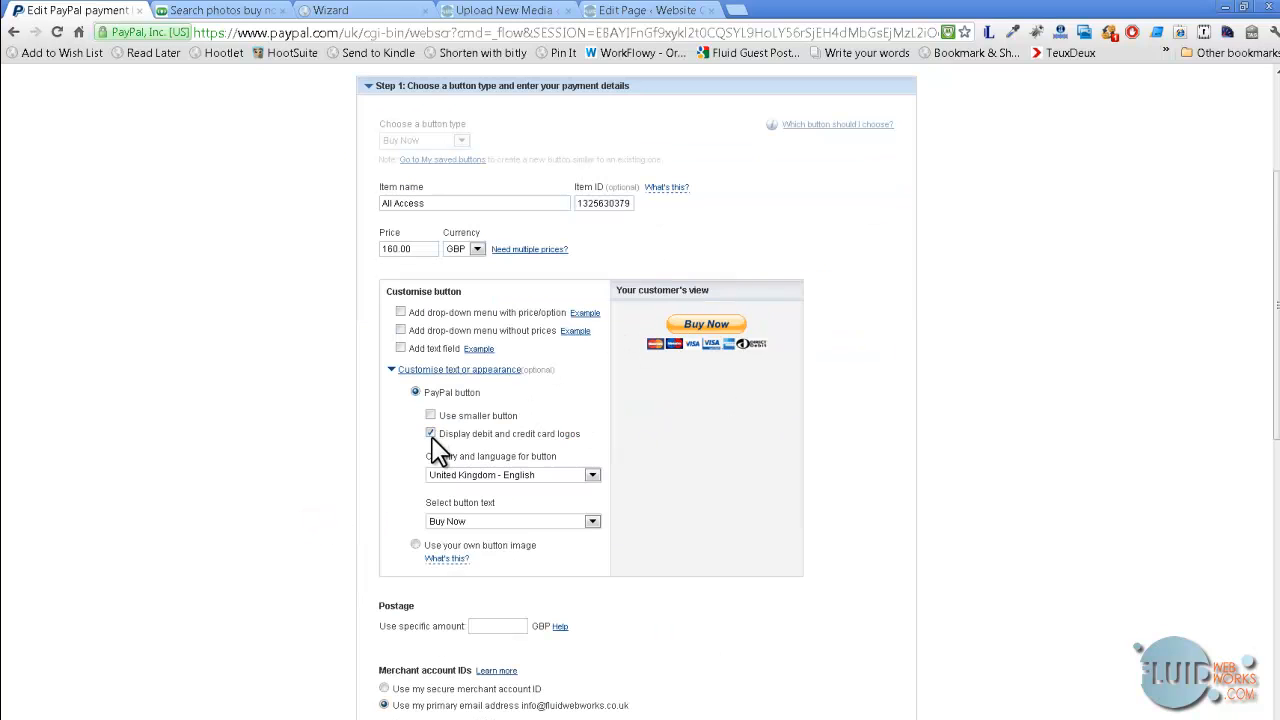
left_click(416, 545)
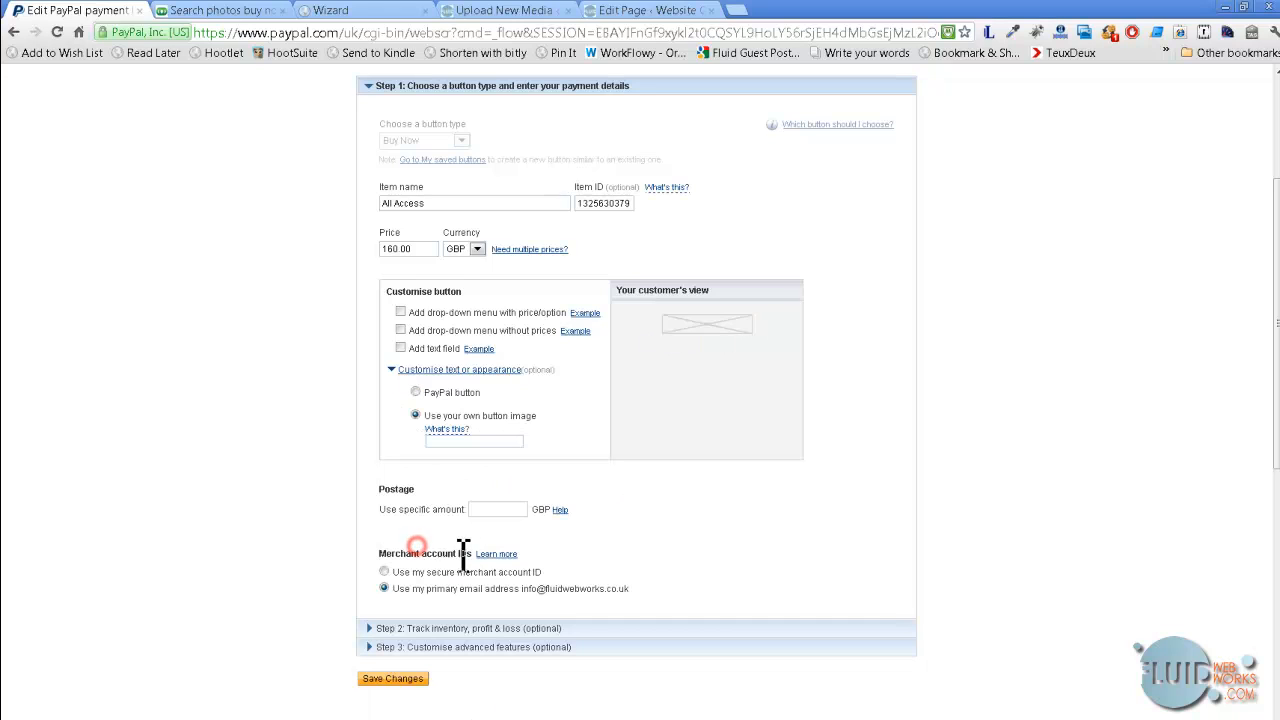
left_click(467, 441)
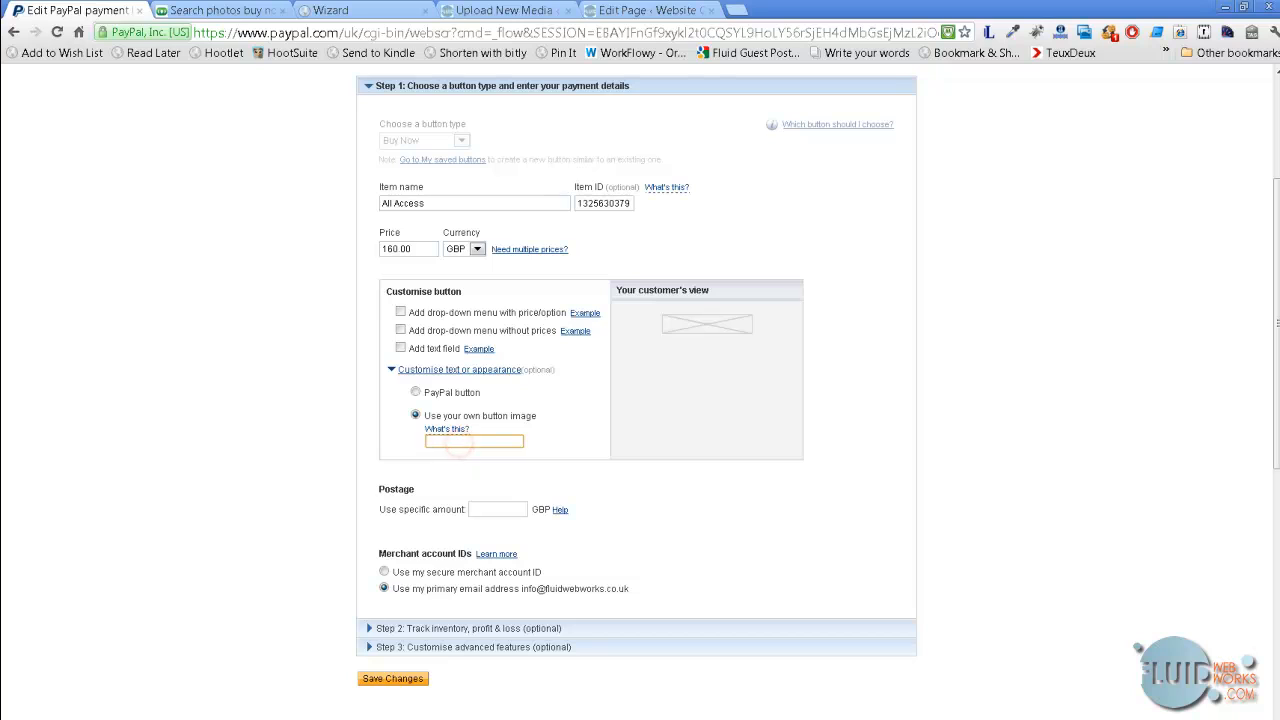
key("alt+Tab")
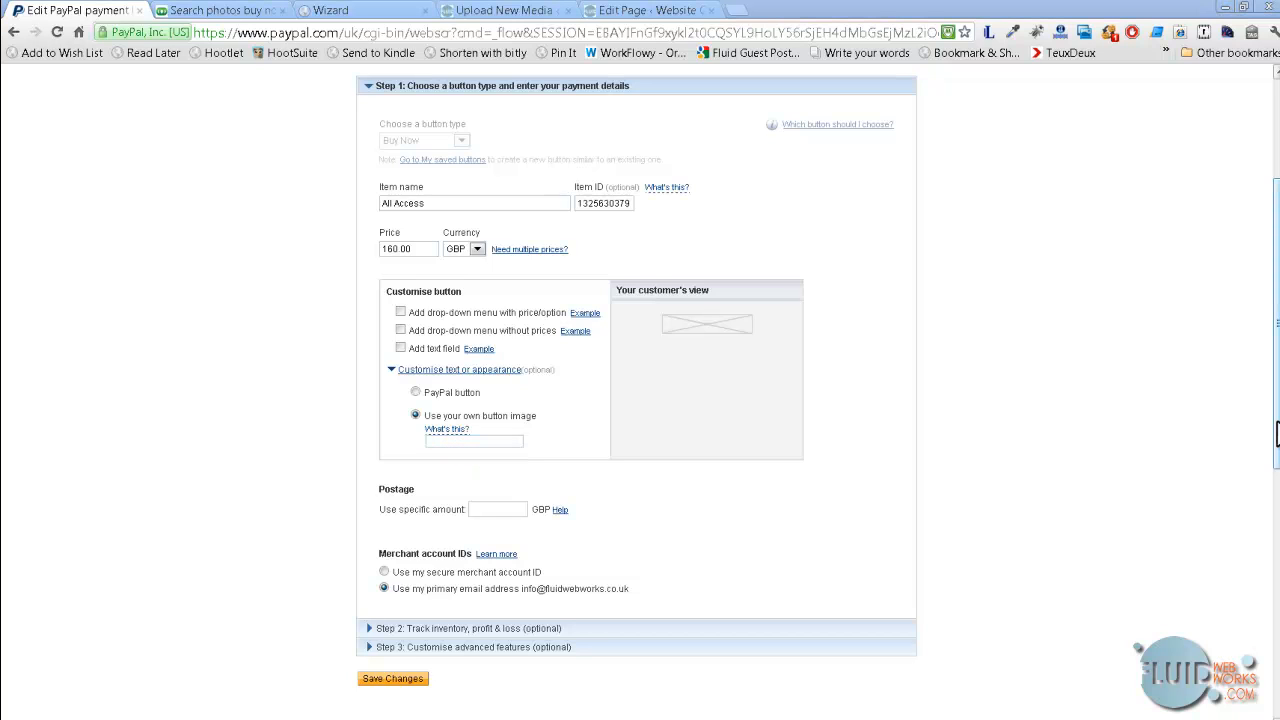
left_click(468, 442)
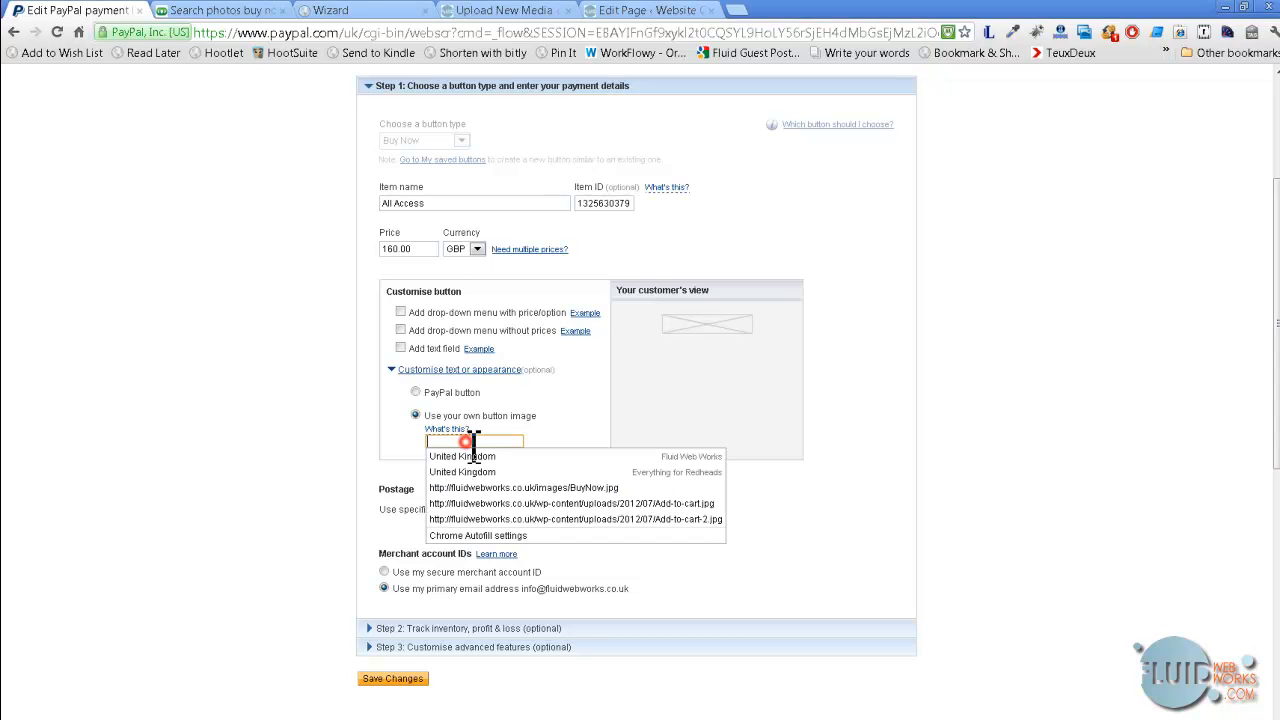
key("ctrl+v")
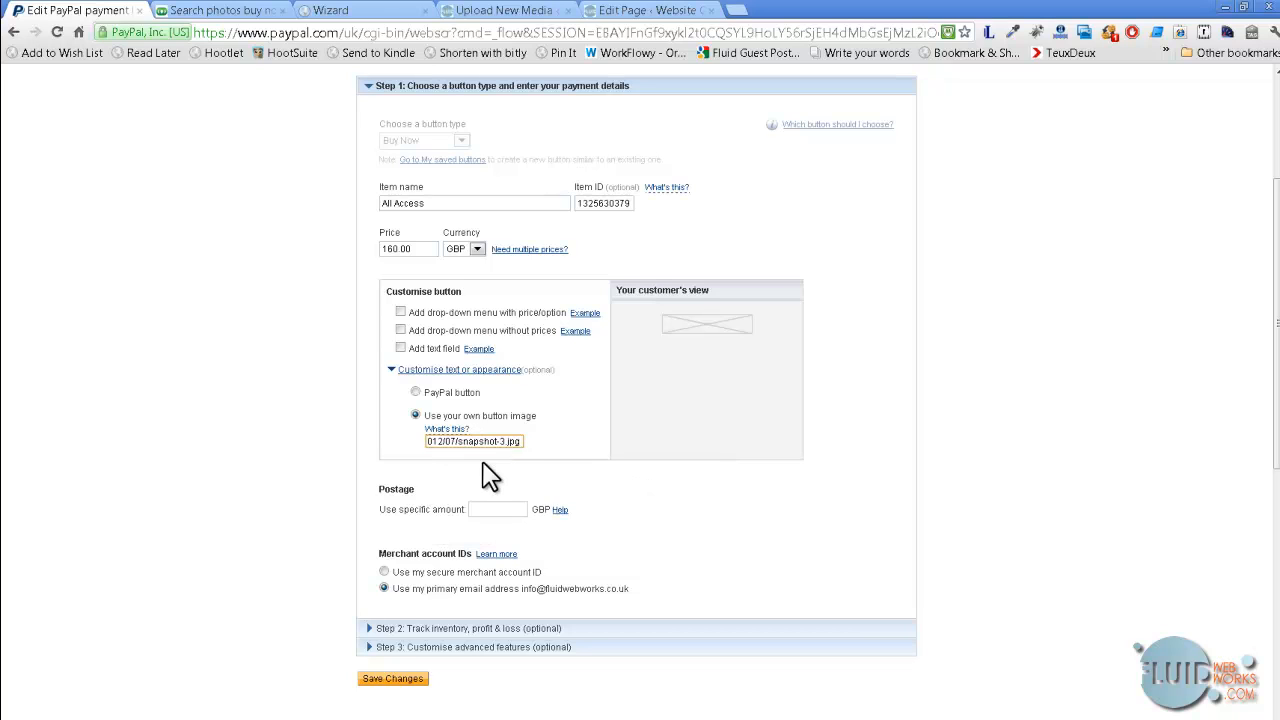
Step: Copy the snapshot-3.jpg file URL from the media page again and paste it over the PayPal button's own-image URL
left_click(555, 12)
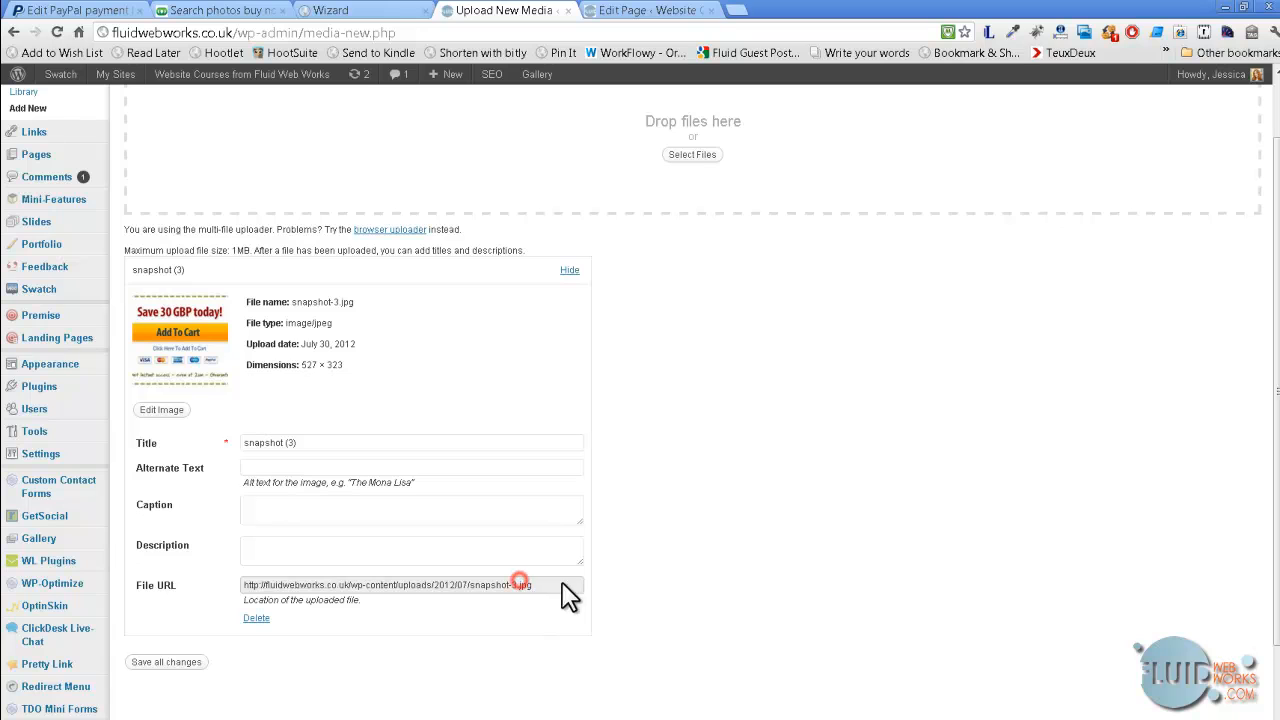
left_click_drag(560, 585, 220, 582)
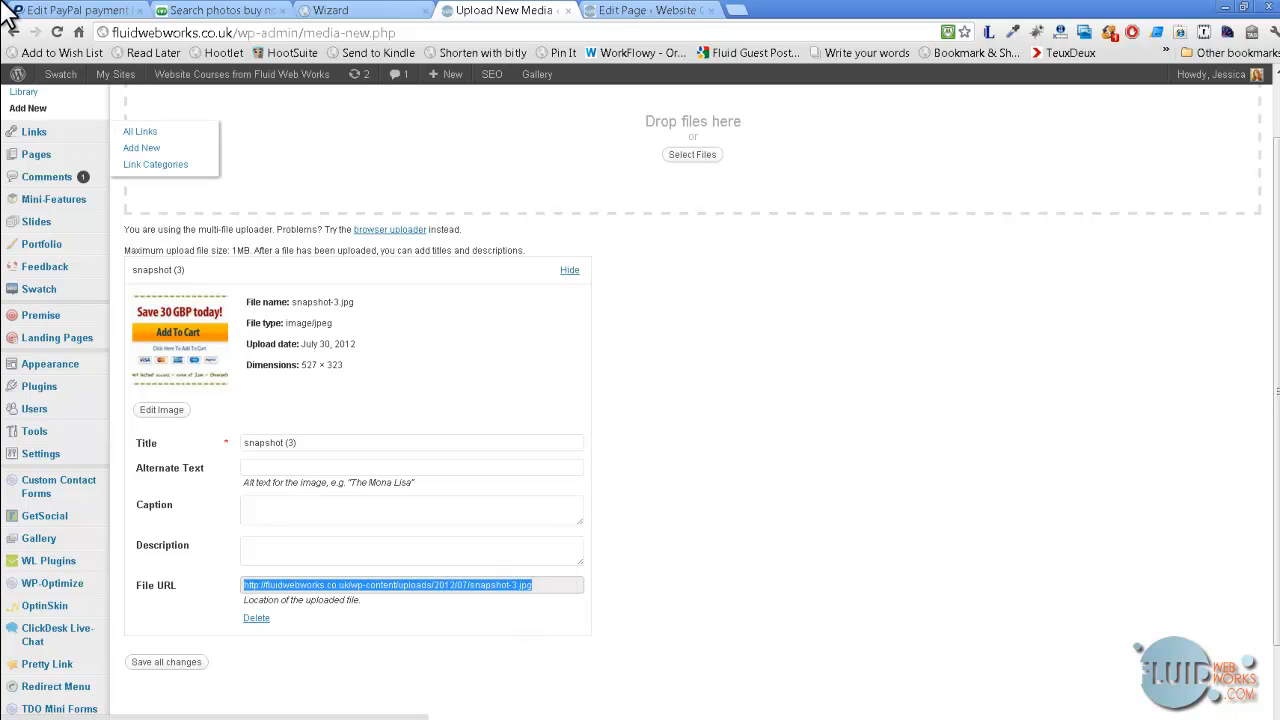
left_click(72, 10)
left_click(487, 443)
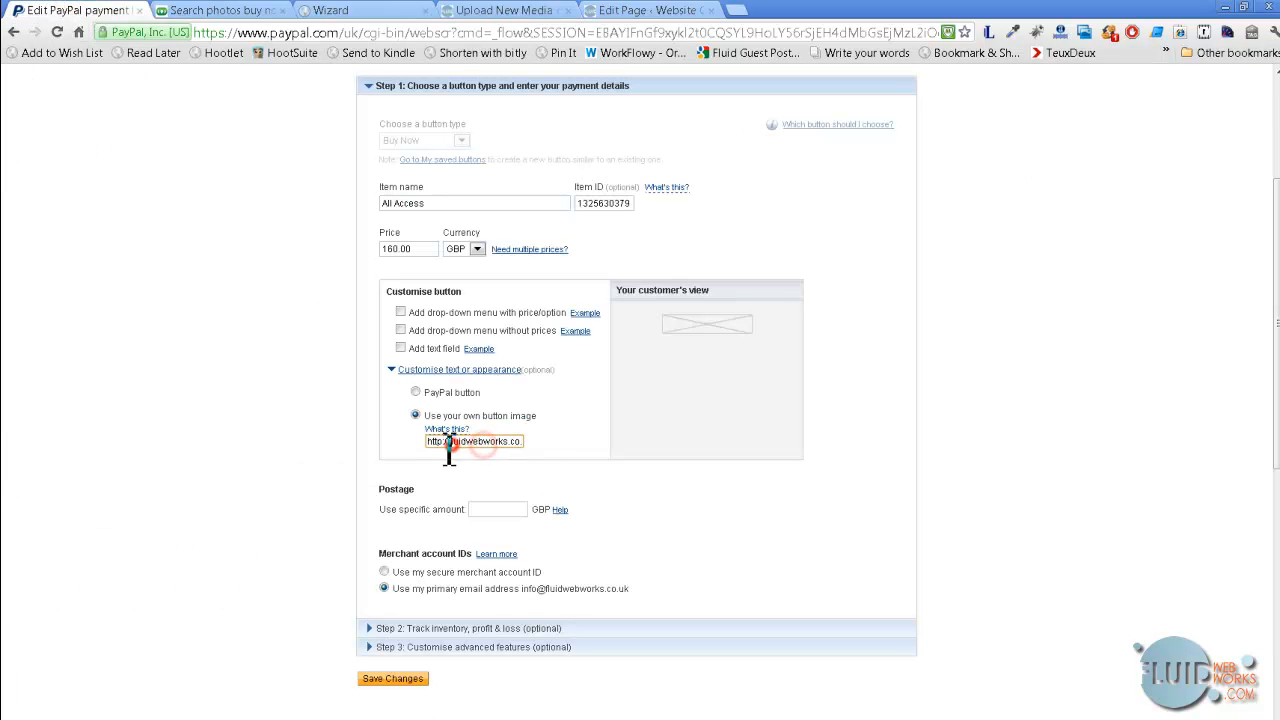
left_click_drag(433, 442, 610, 445)
key("ctrl+v")
left_click(693, 382)
left_click(230, 306)
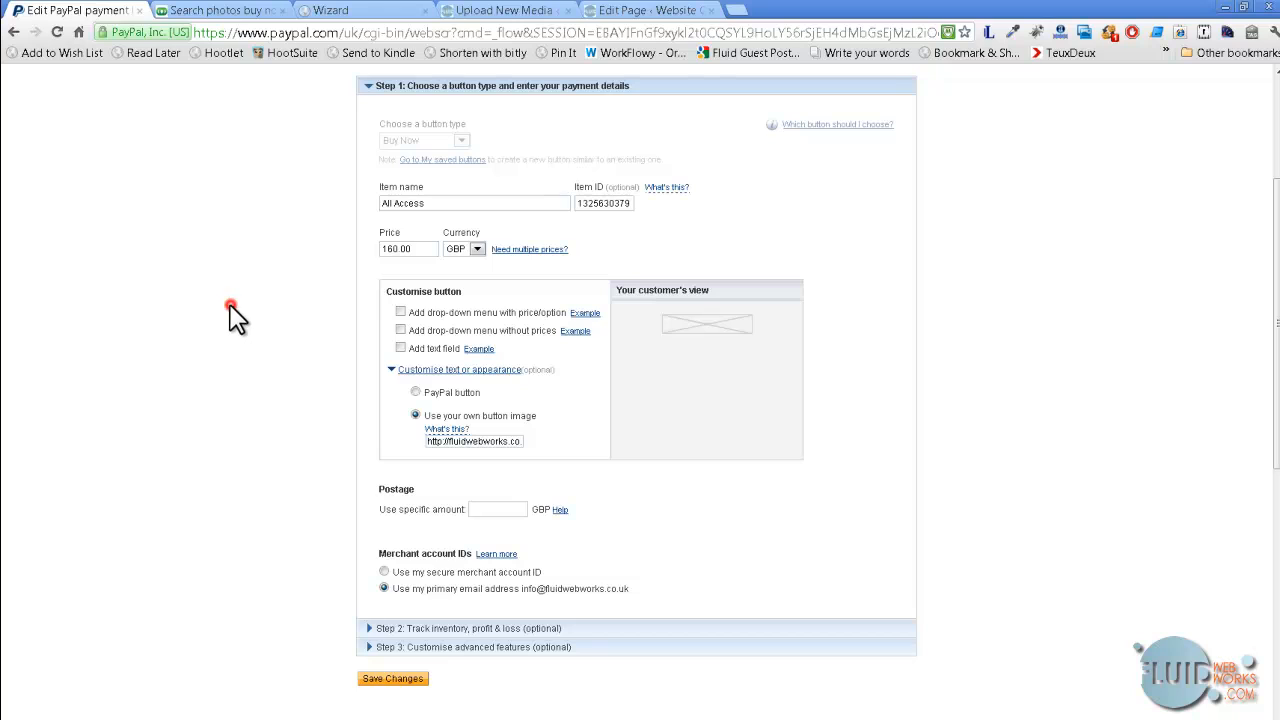
Step: Save the changes to the PayPal button and copy its generated website code
left_click(380, 680)
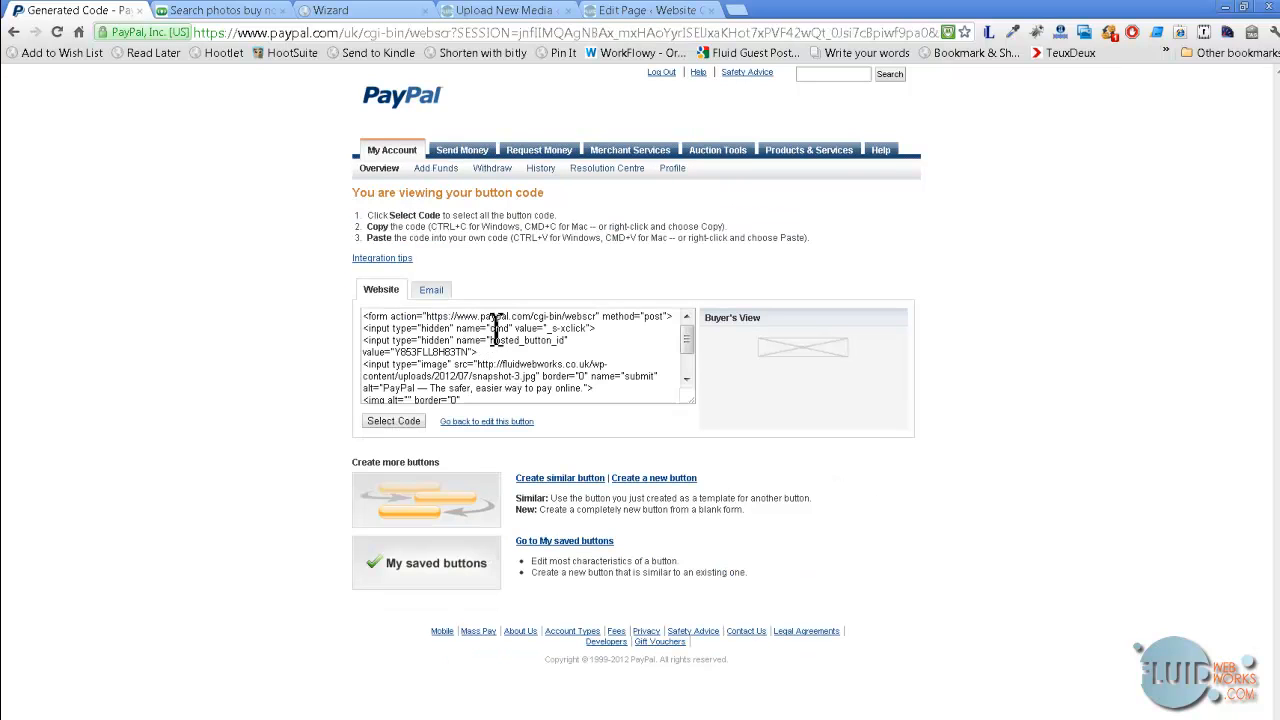
left_click(438, 383)
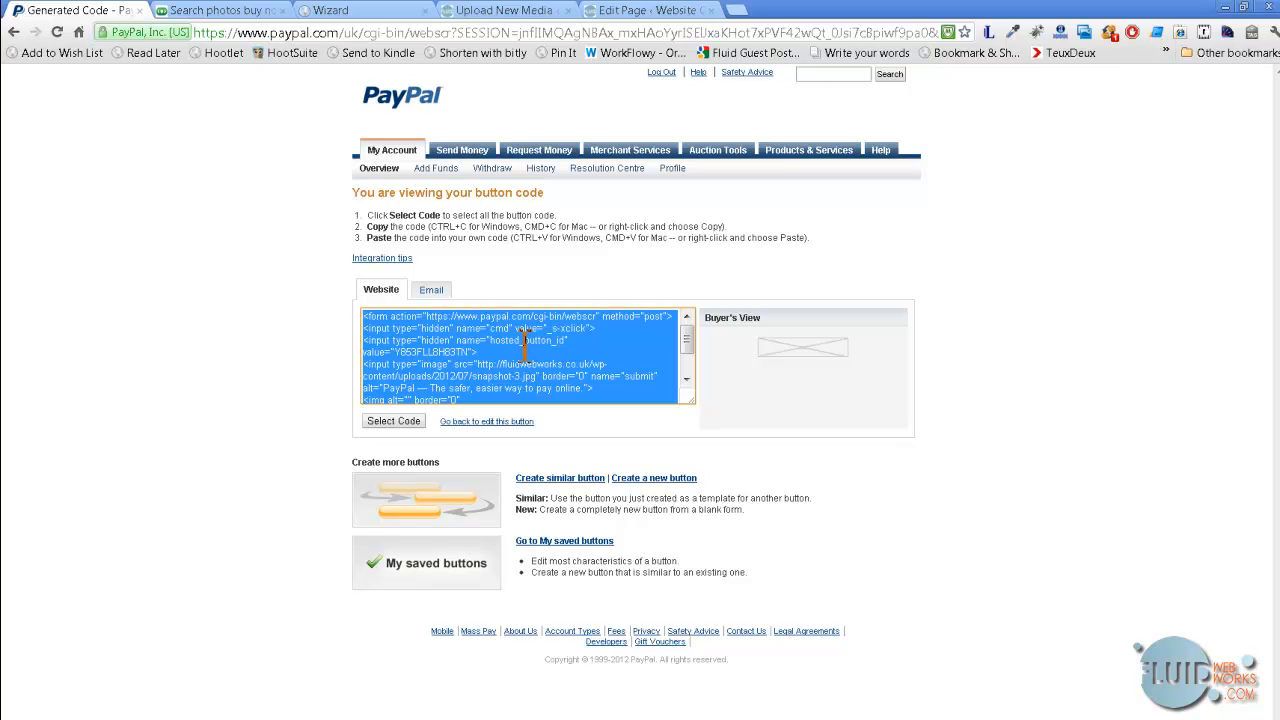
right_click(484, 359)
left_click(548, 439)
Step: Open the live view of The Web Works WordPress Website Course page and examine the end of its content in the visual editor
left_click(636, 12)
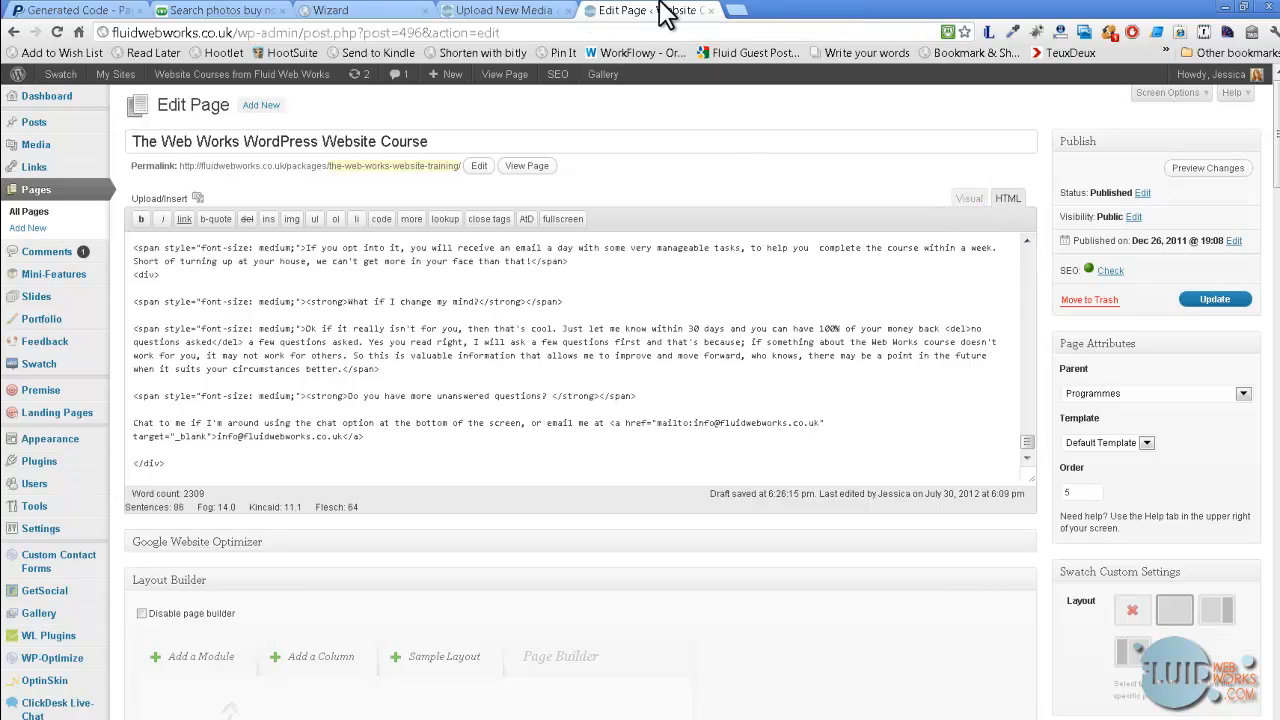
left_click(533, 166)
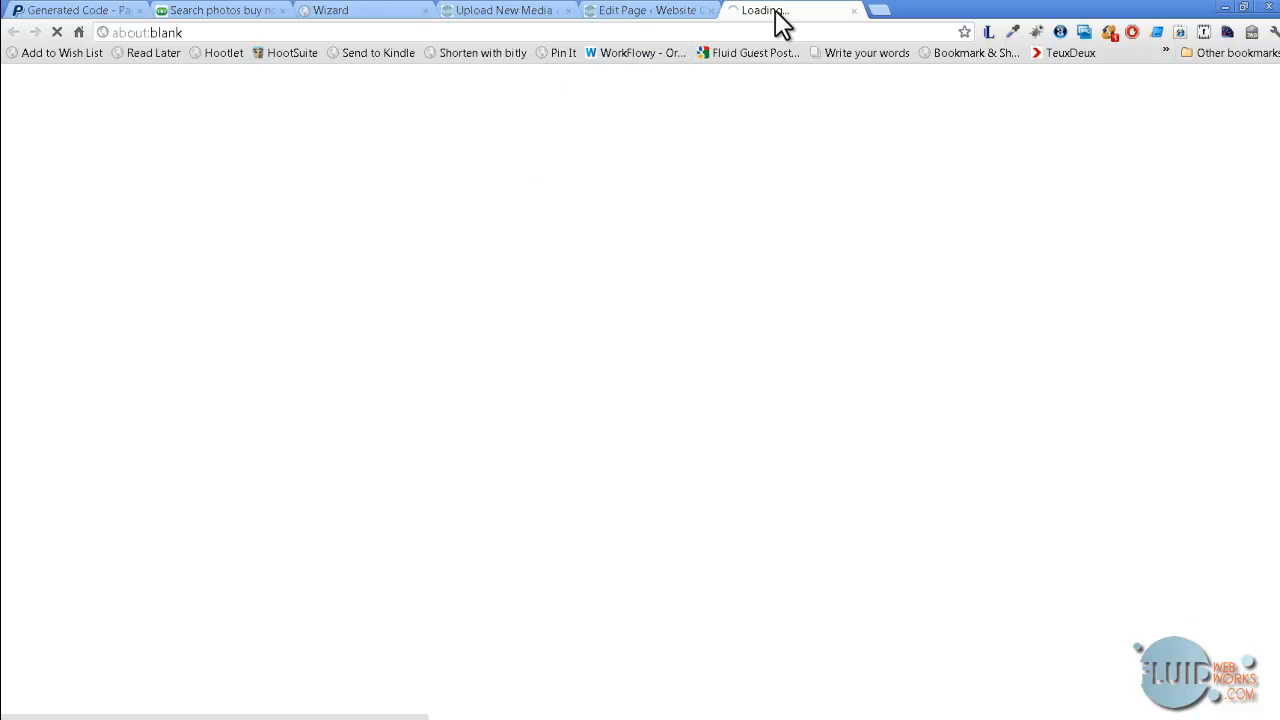
left_click(651, 12)
left_click(969, 199)
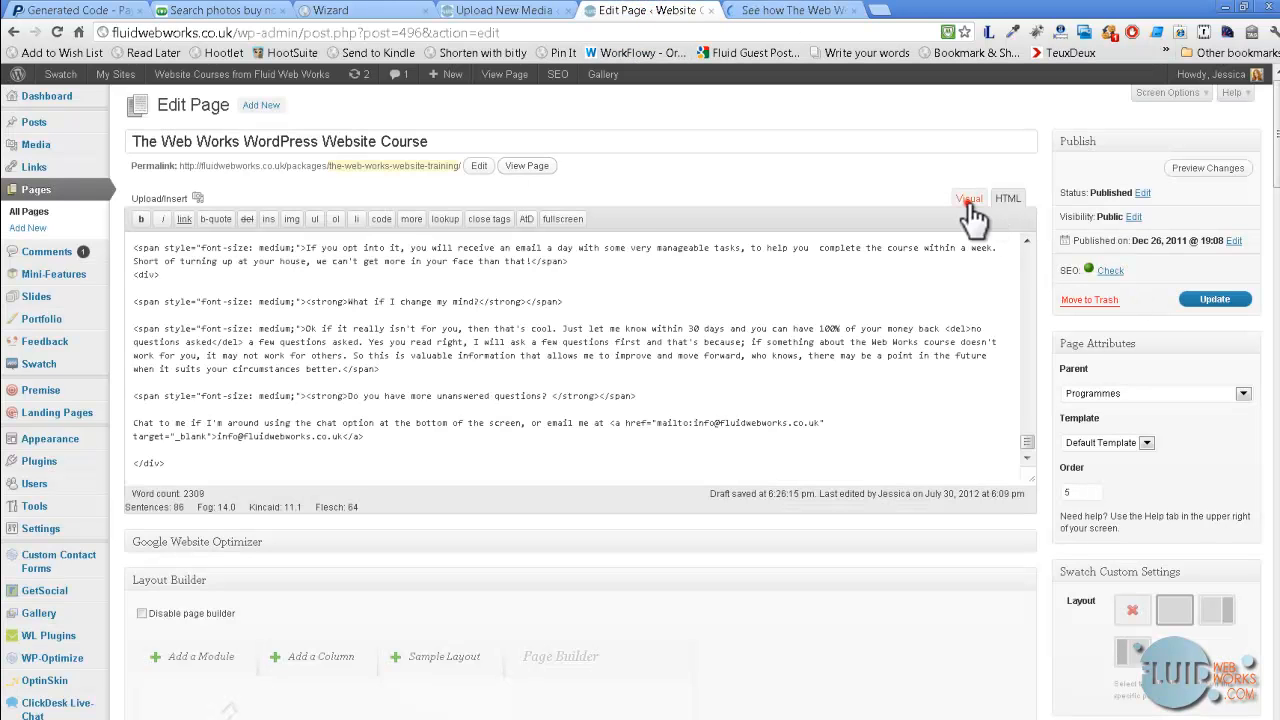
left_click(730, 328)
left_click(646, 387)
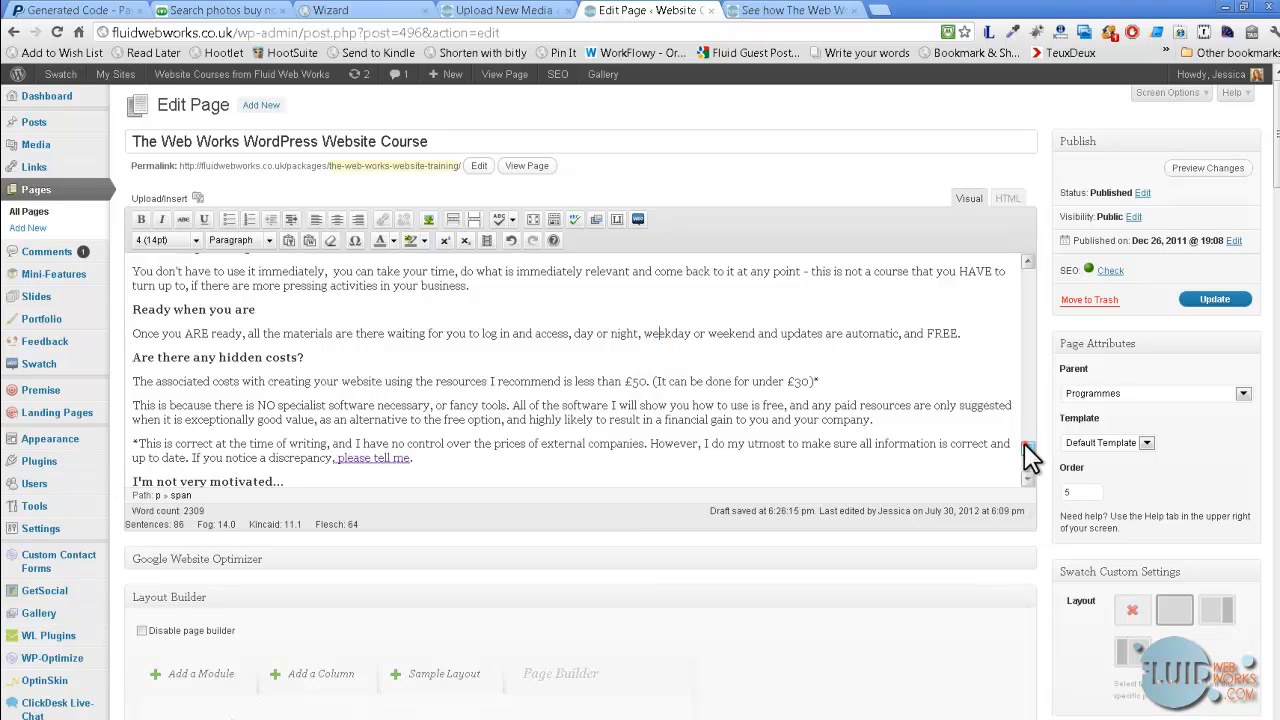
mouse_move(1028, 448)
left_mouse_down()
mouse_move(1020, 409)
mouse_move(1030, 465)
left_mouse_up()
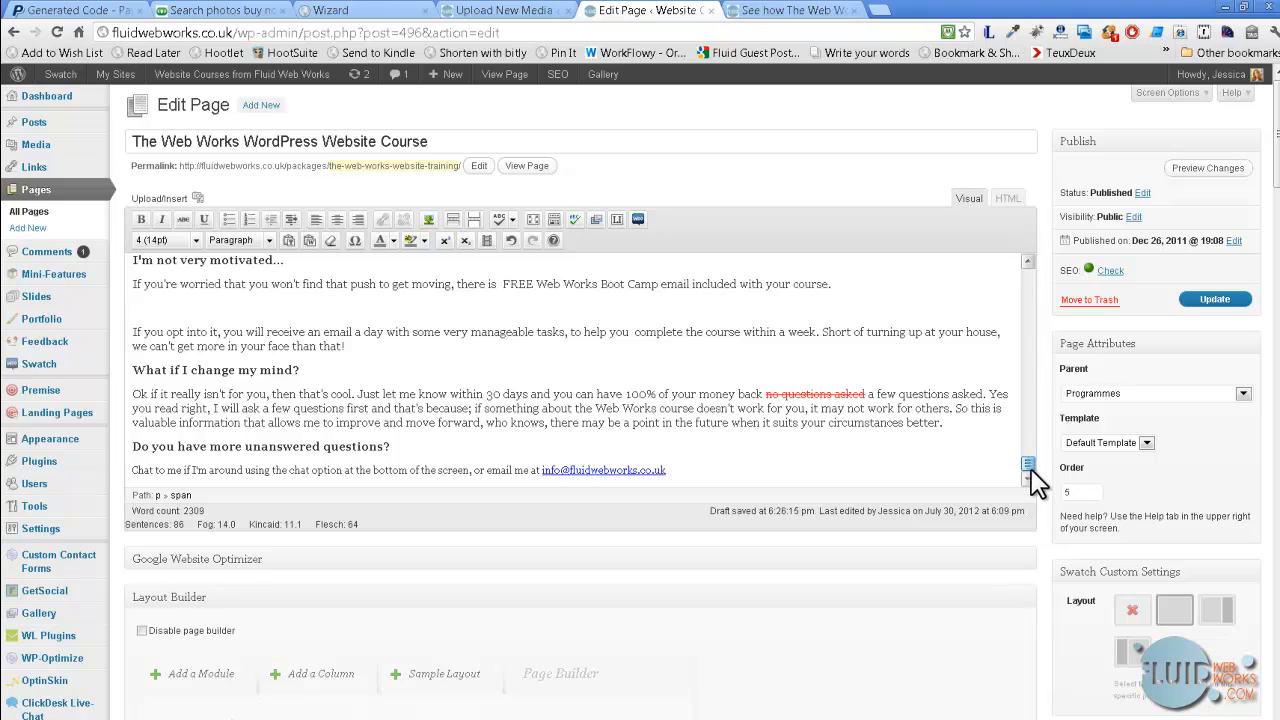
left_click(757, 456)
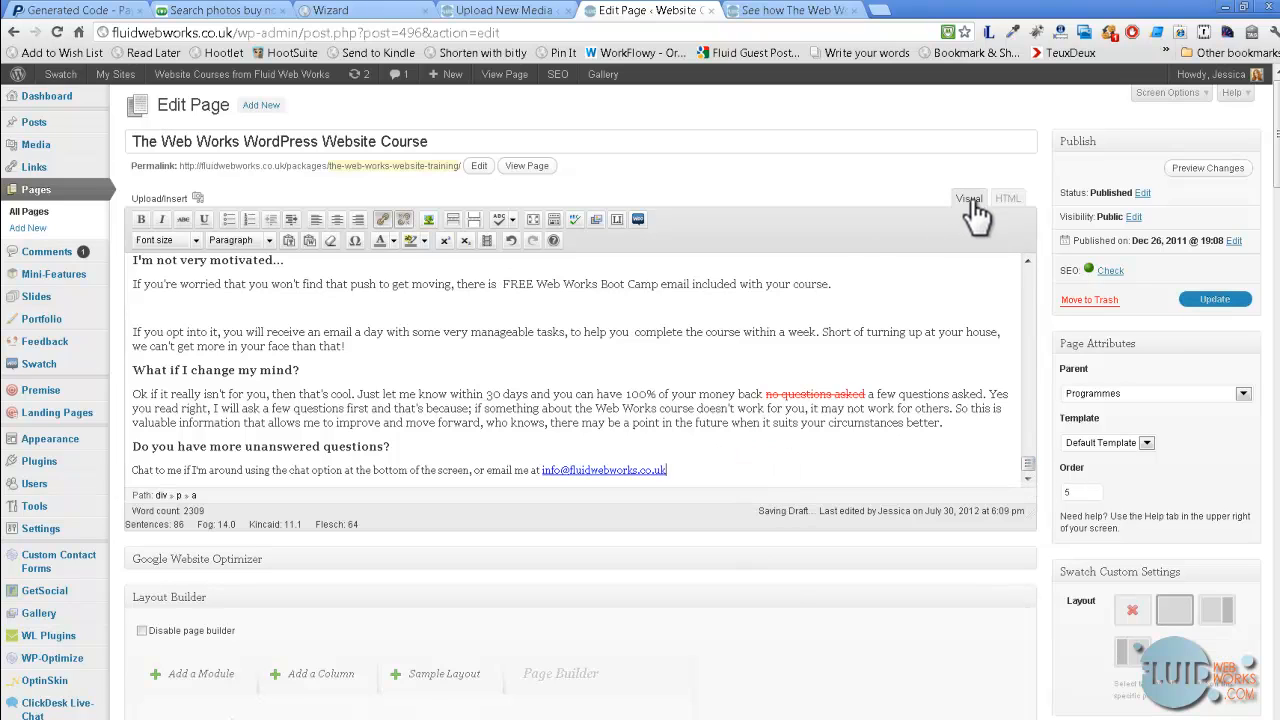
Step: Paste the PayPal button code on a new line after the closing div at the end of the page's HTML
left_click(1008, 199)
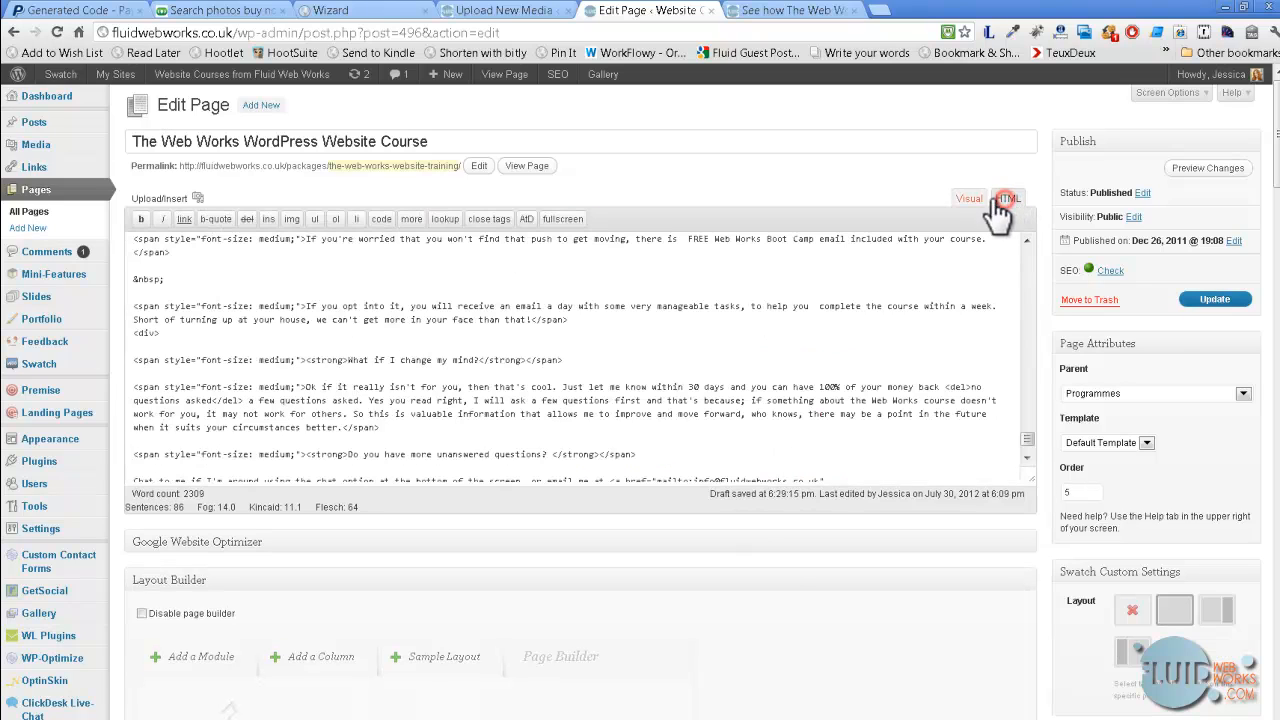
left_click(1027, 457)
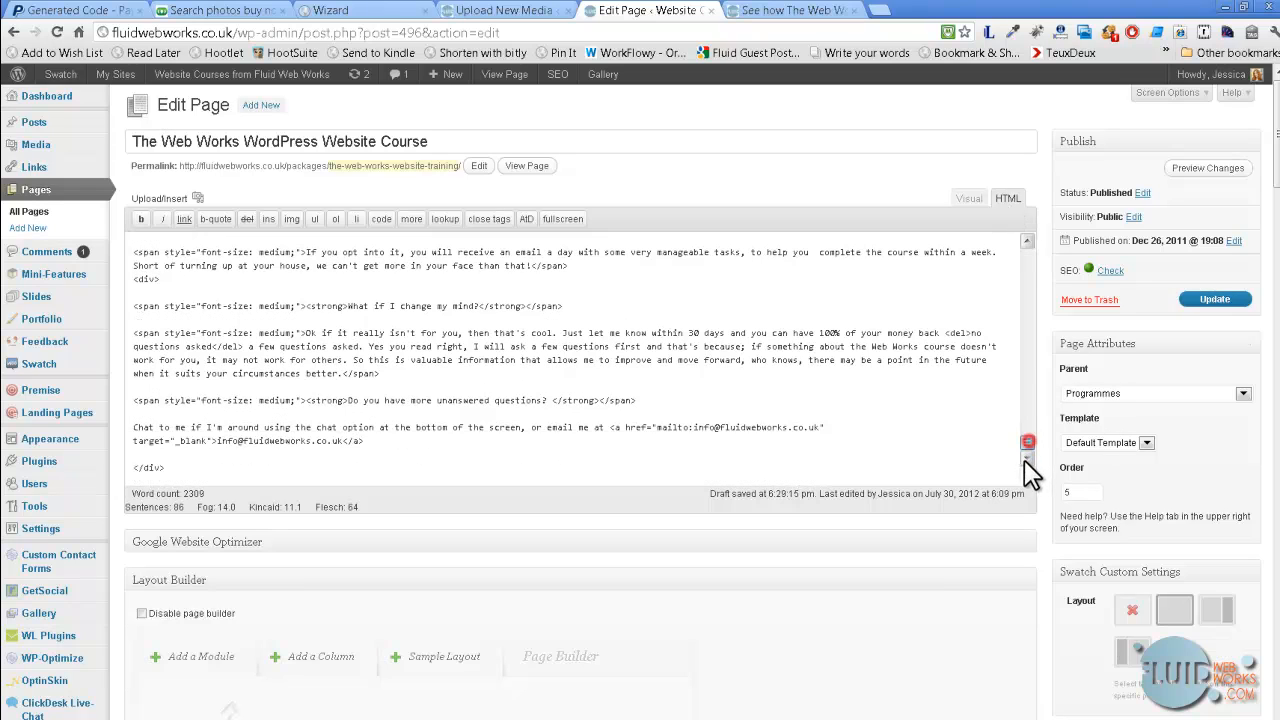
left_click(222, 470)
key("Return")
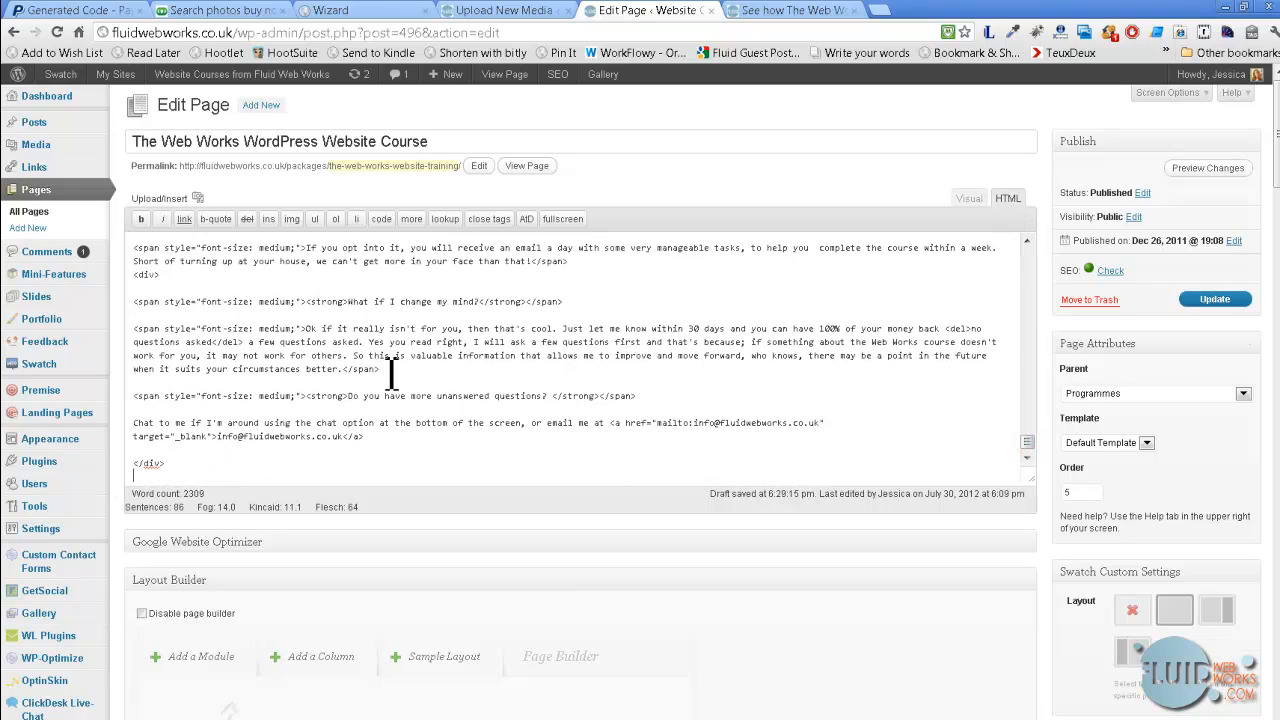
right_click(228, 478)
left_click(280, 578)
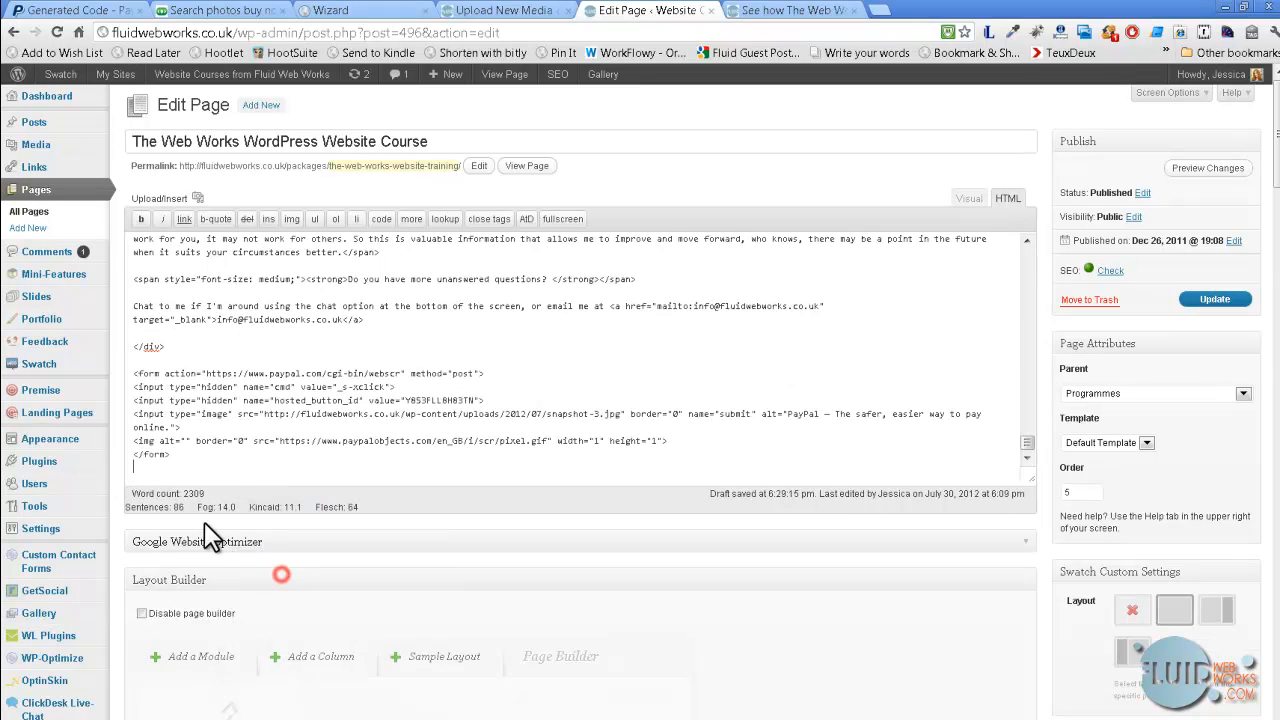
Step: Check the button image in the page's visual view and update the page, accepting publication despite the proofreader's suggestions
left_click(969, 198)
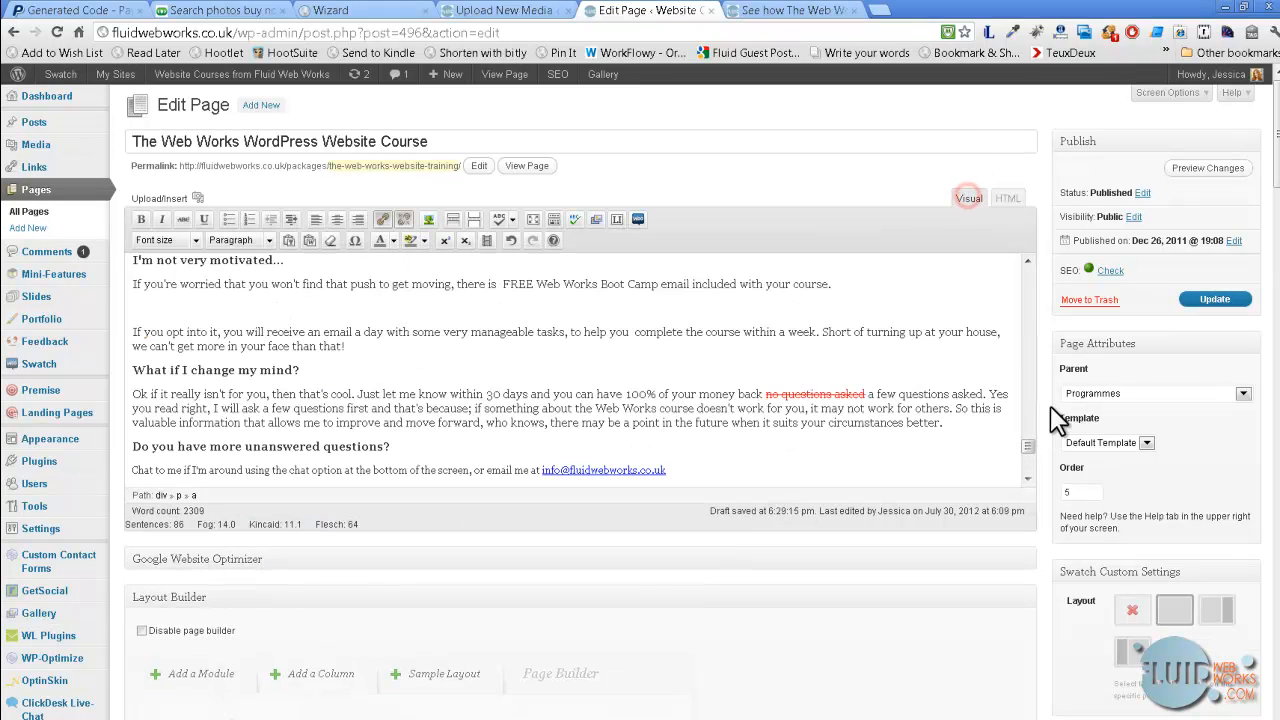
scroll(1030, 468, "down", 5)
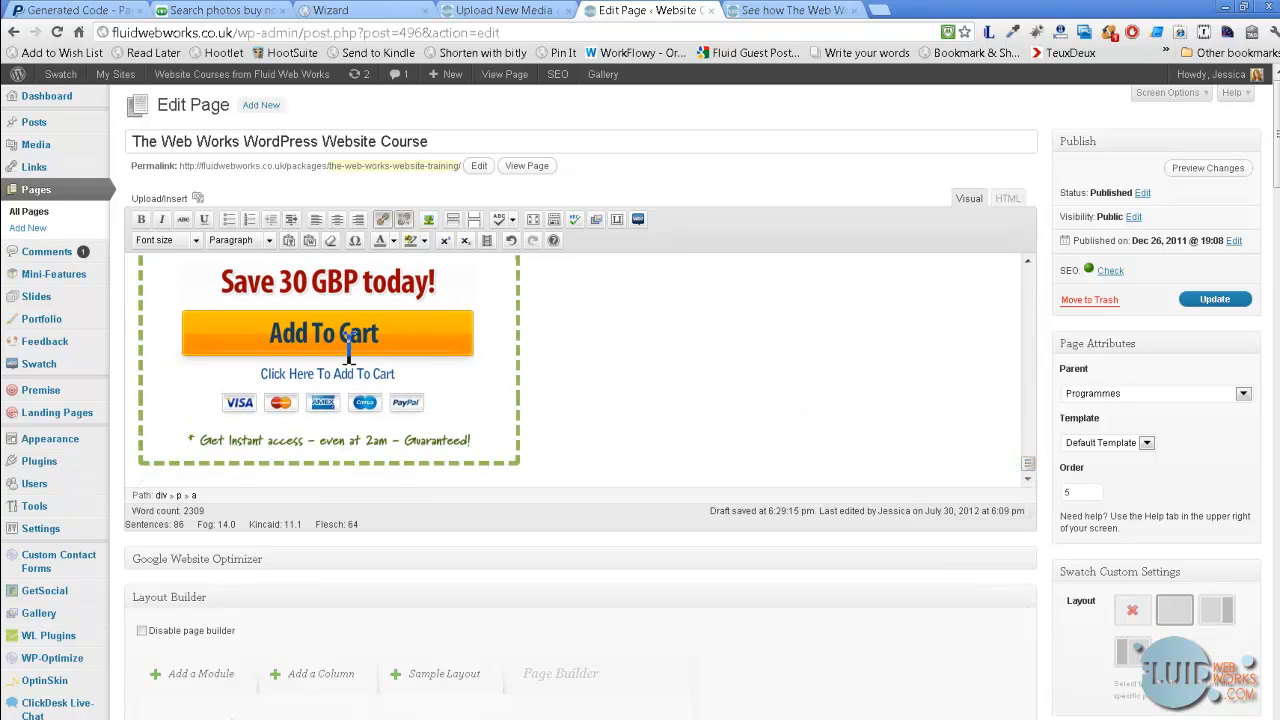
left_click(1220, 299)
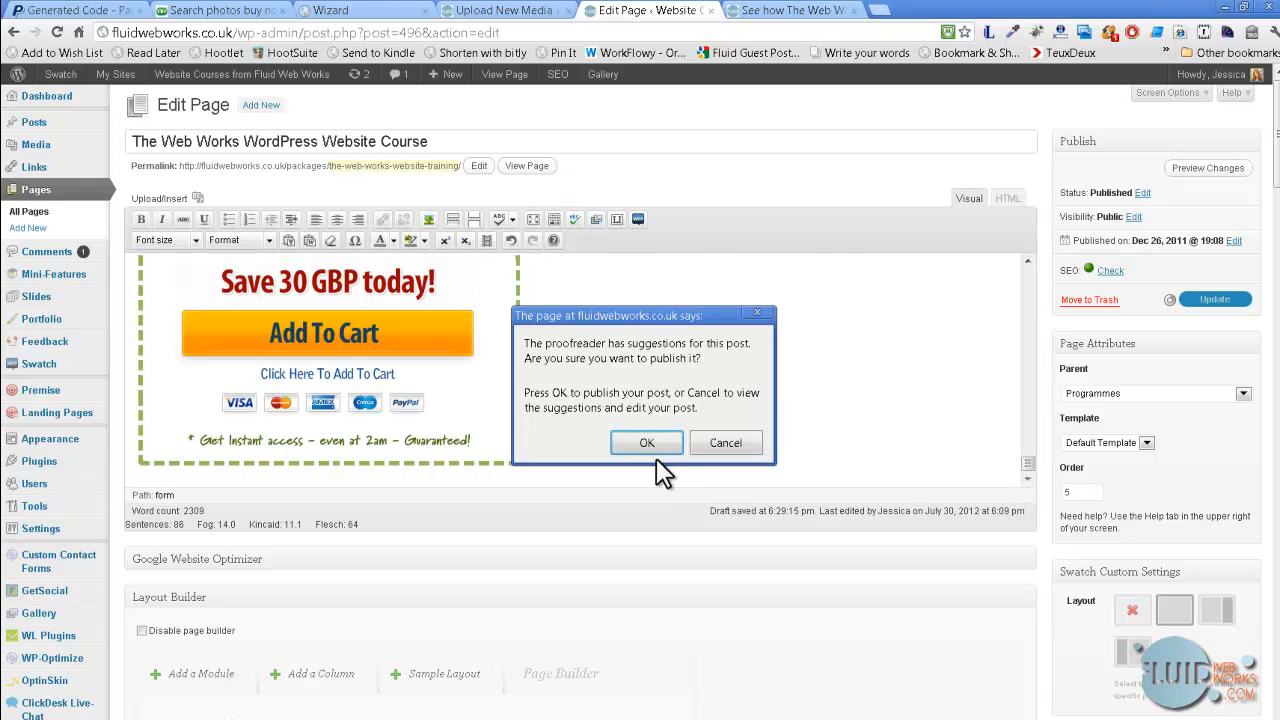
left_click(645, 443)
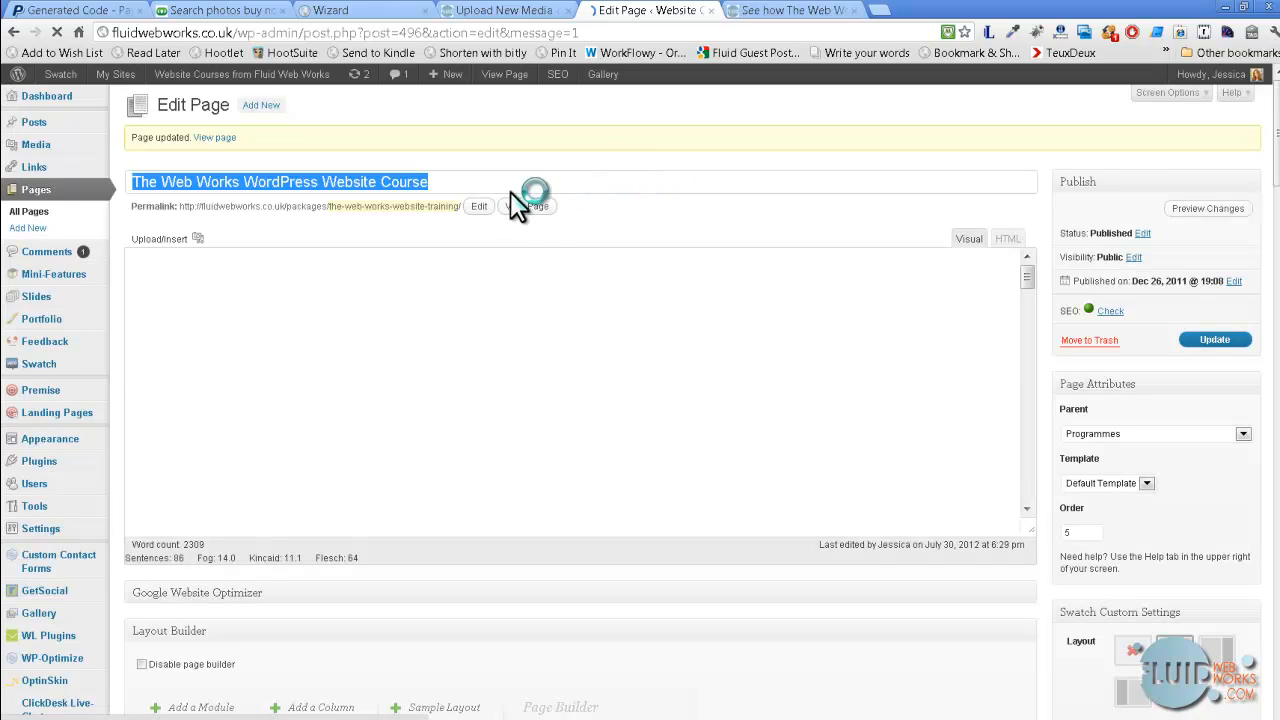
Step: View the updated course page on the site and follow its Add To Cart button to the PayPal checkout
left_click(527, 207)
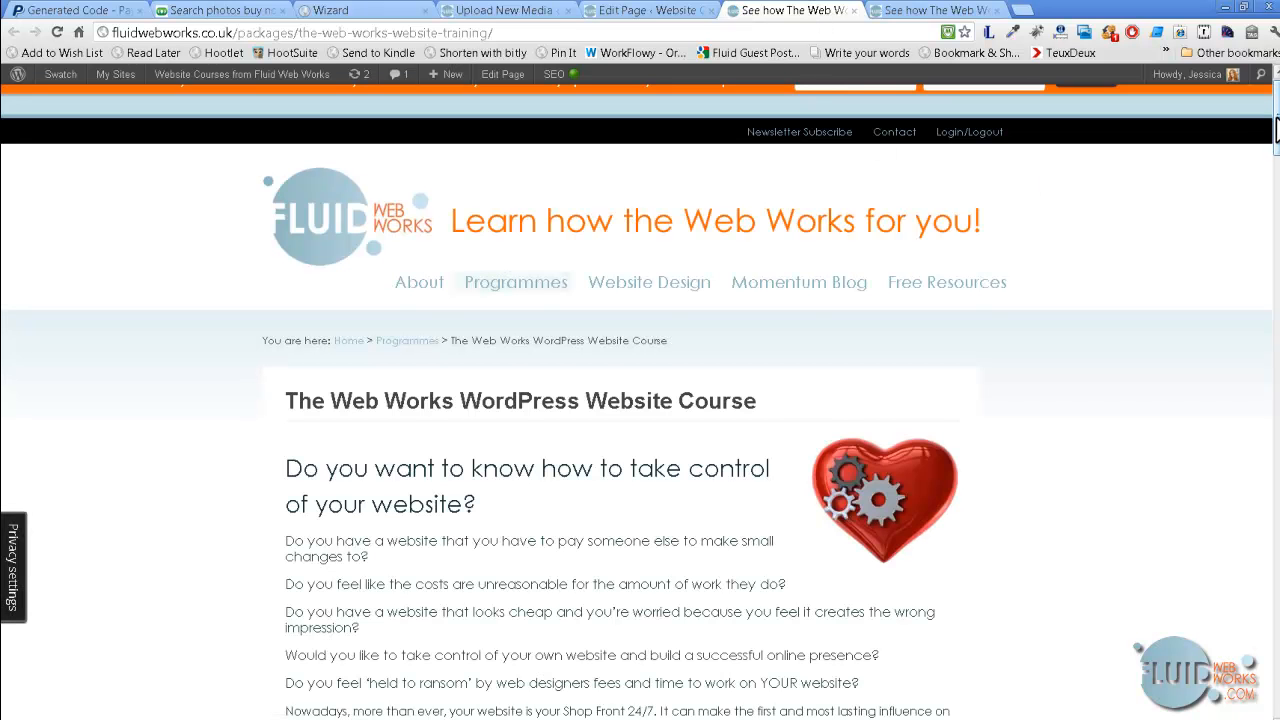
left_click_drag(1277, 112, 1255, 655)
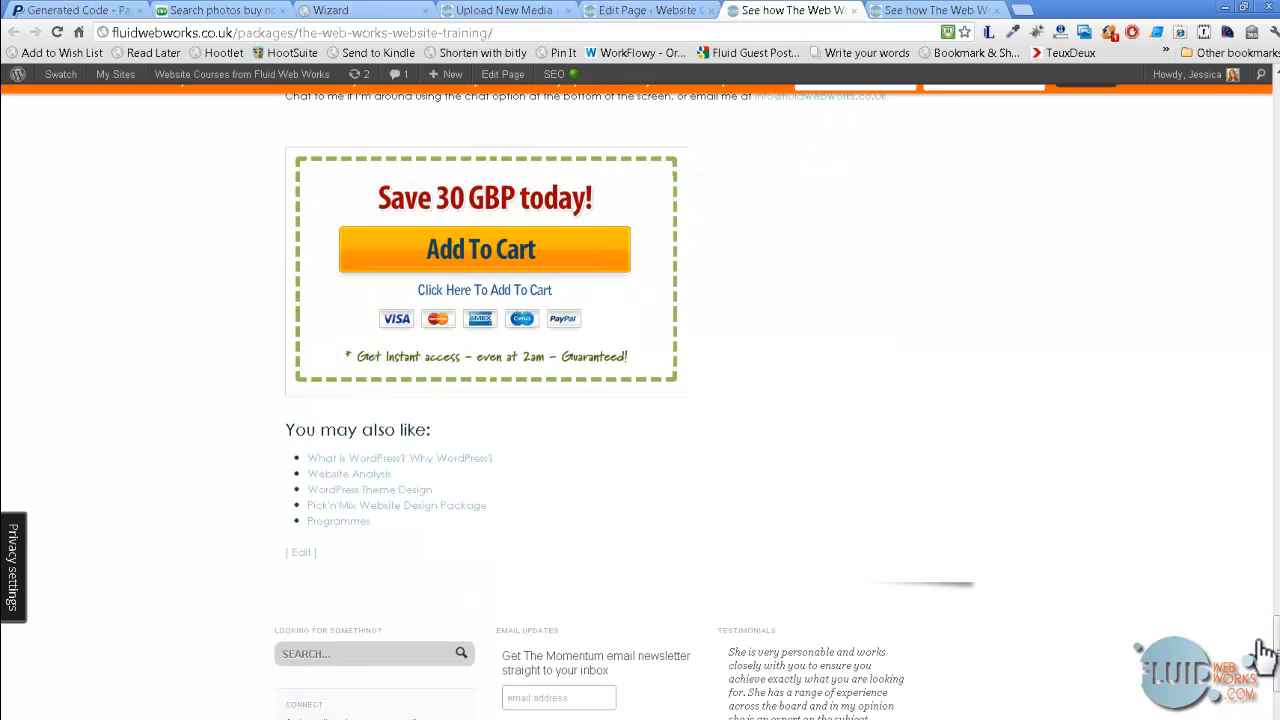
left_click(500, 243)
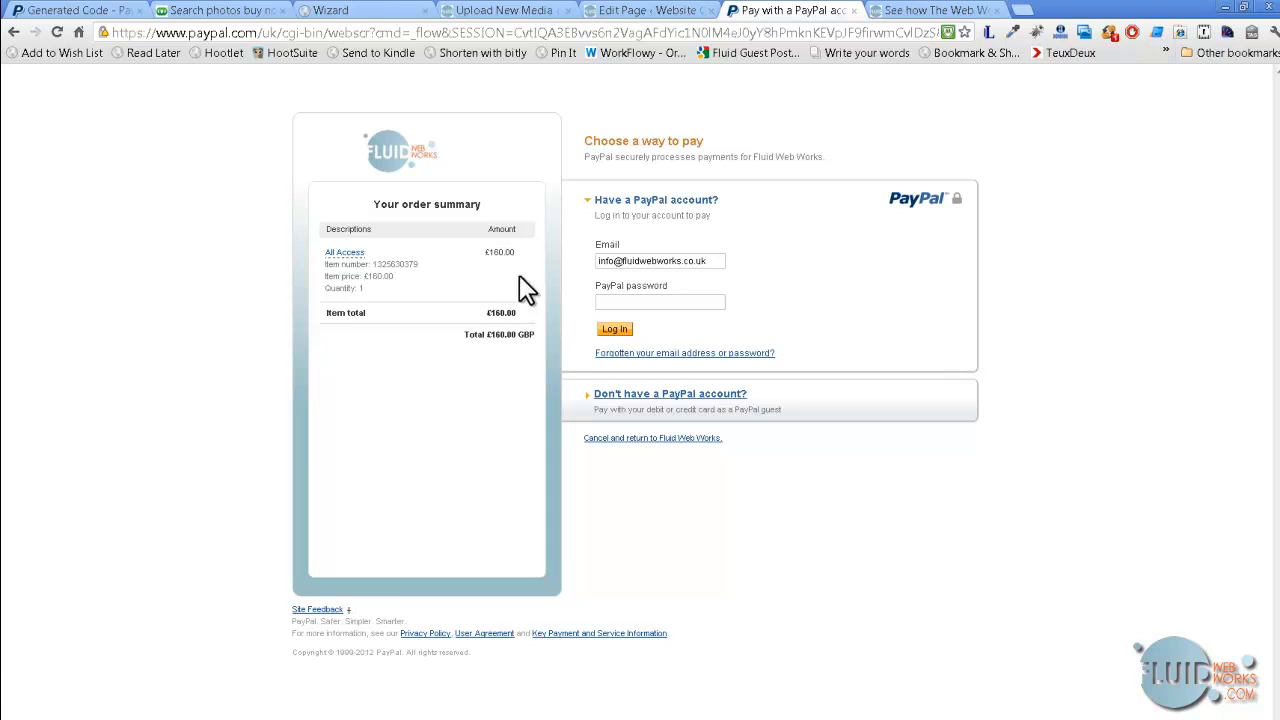
Step: Examine the checkout's PayPal login fields and expand the form for customers without a PayPal account
left_click(662, 305)
triple_click(720, 260)
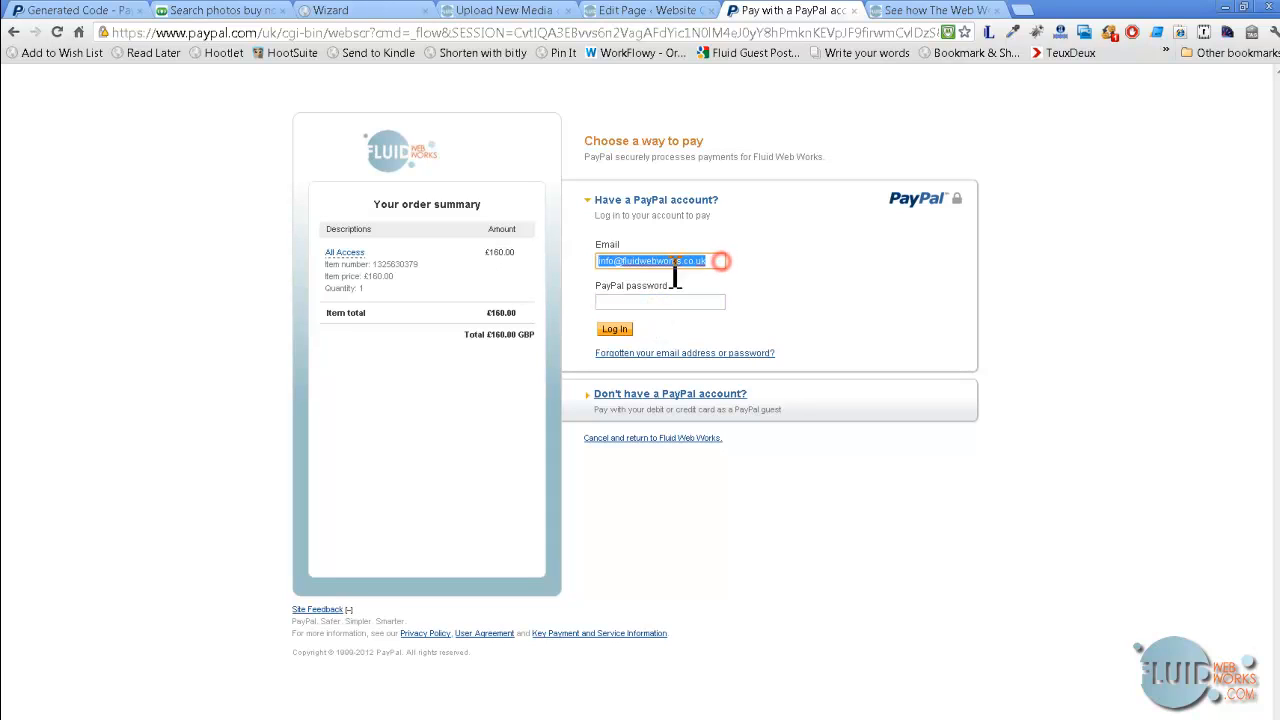
left_click(588, 398)
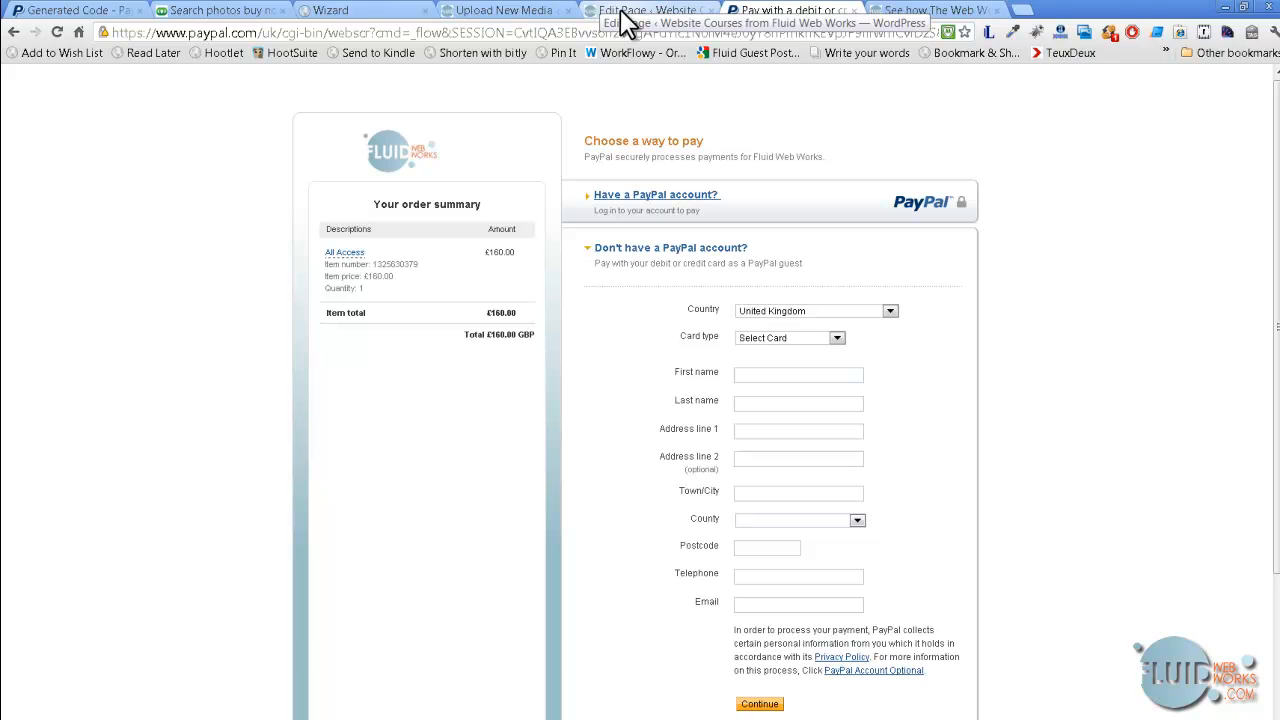
Step: Return to the uploaded snapshot-3.jpg media item and examine its full file URL and the .jpg extension
left_click(510, 14)
scroll(385, 165, "up", 1)
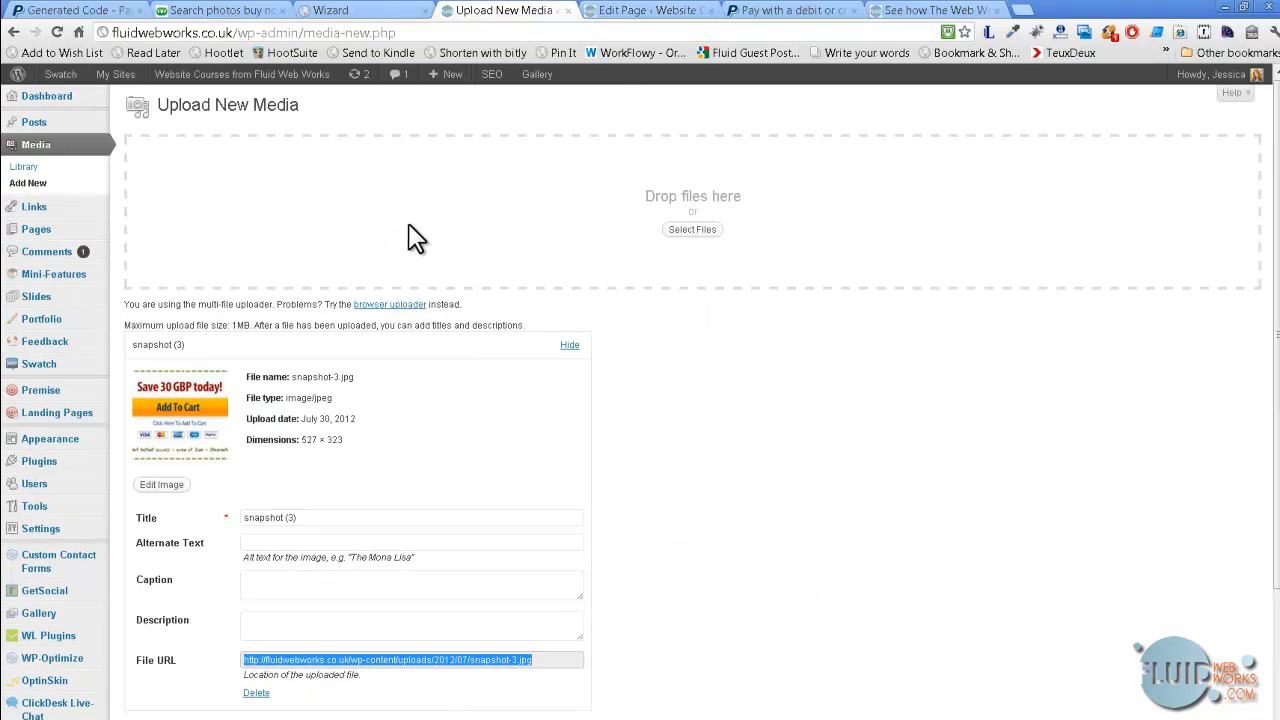
left_click(526, 661)
left_click_drag(554, 660, 243, 662)
left_click(538, 662)
left_click_drag(538, 662, 516, 662)
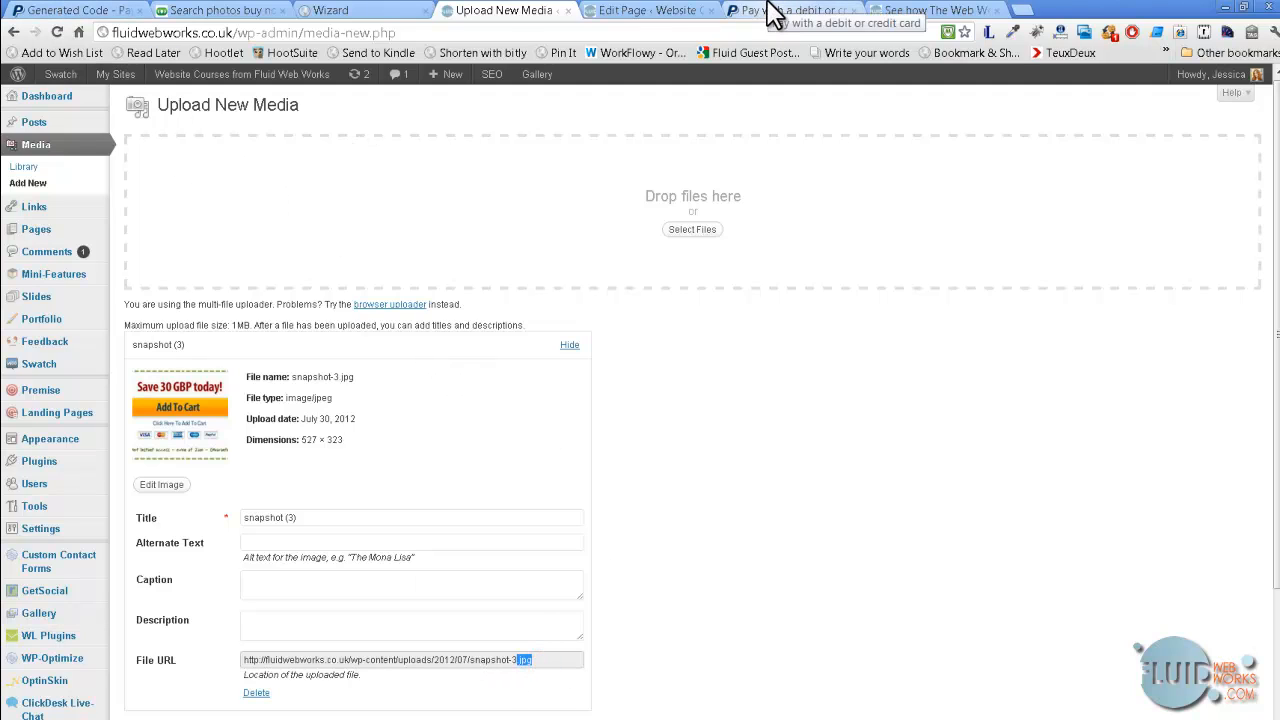